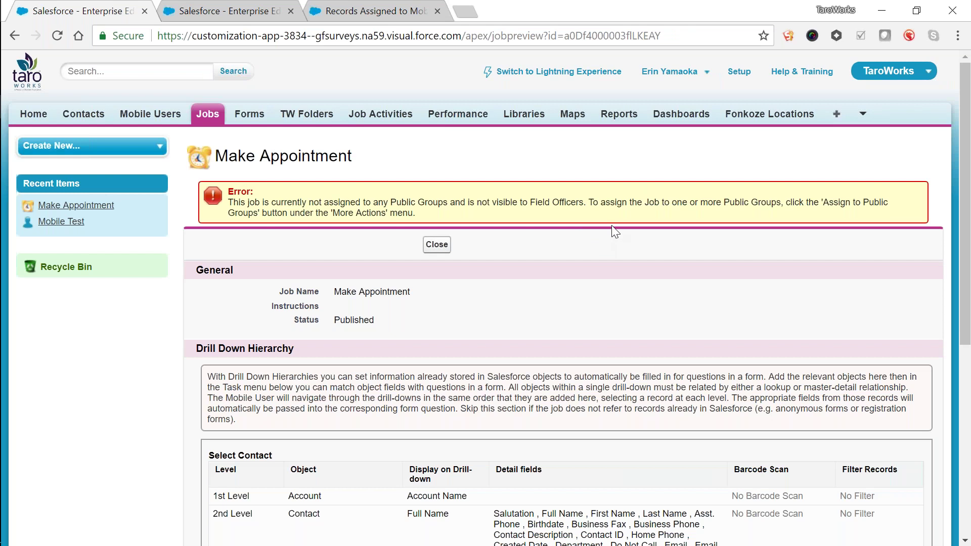
pyautogui.scroll(-2, 615, 231)
pyautogui.scroll(2, 617, 226)
pyautogui.scroll(-6, 618, 215)
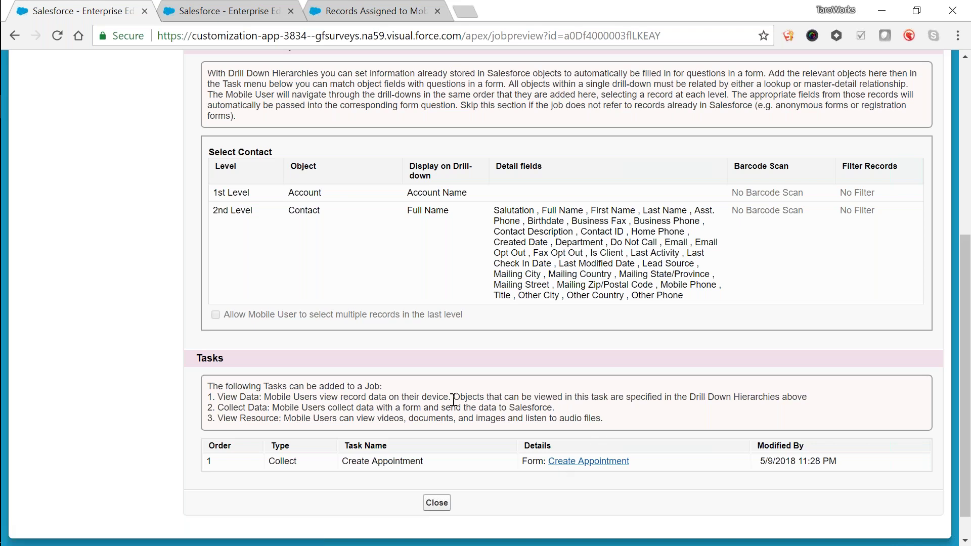
pyautogui.scroll(6, 454, 401)
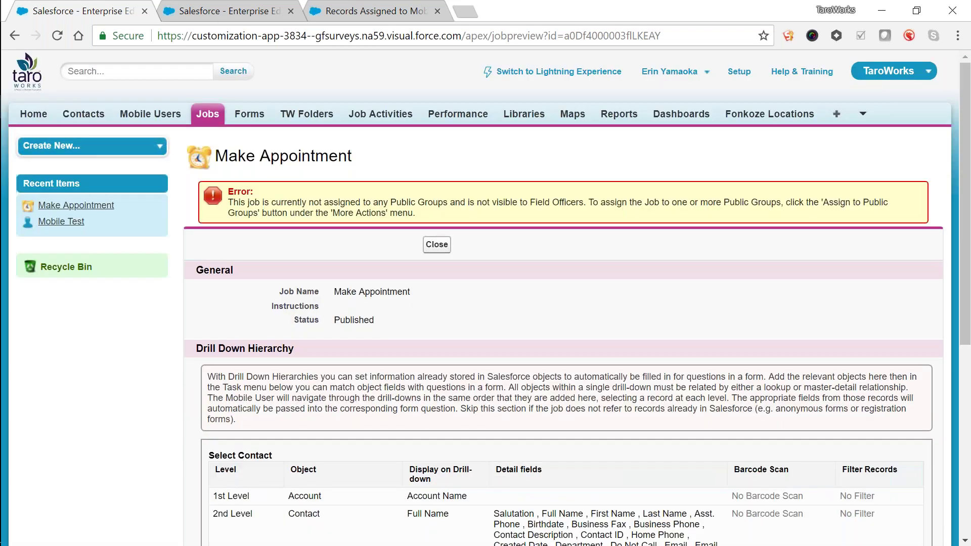
# Step: Open the Mobile Test user's Manage Records page listing its six assigned Account records
pyautogui.click(150, 114)
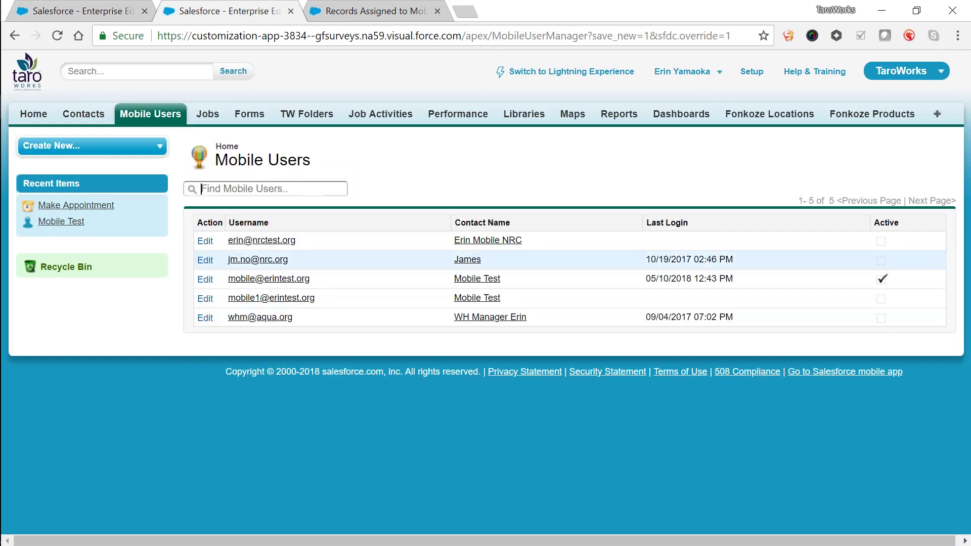
pyautogui.click(268, 279)
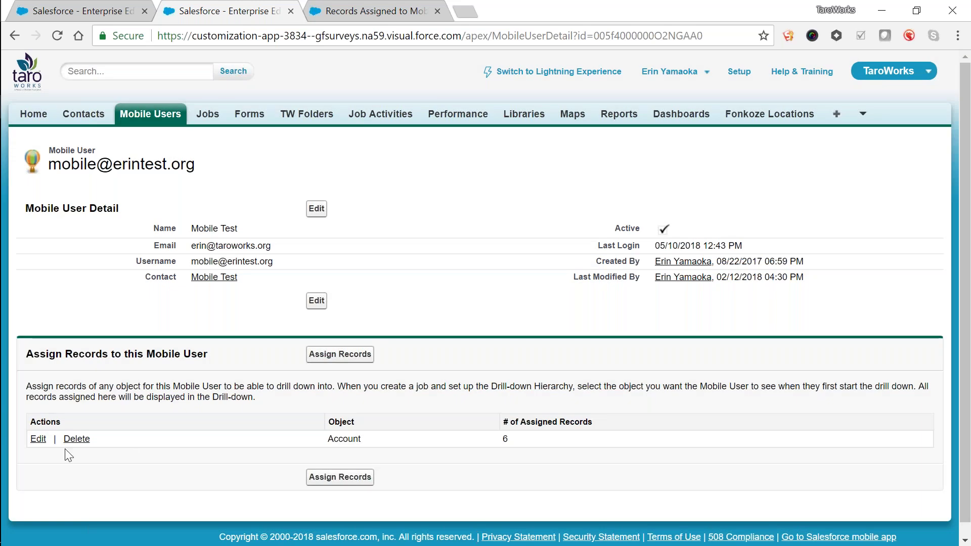
pyautogui.click(37, 440)
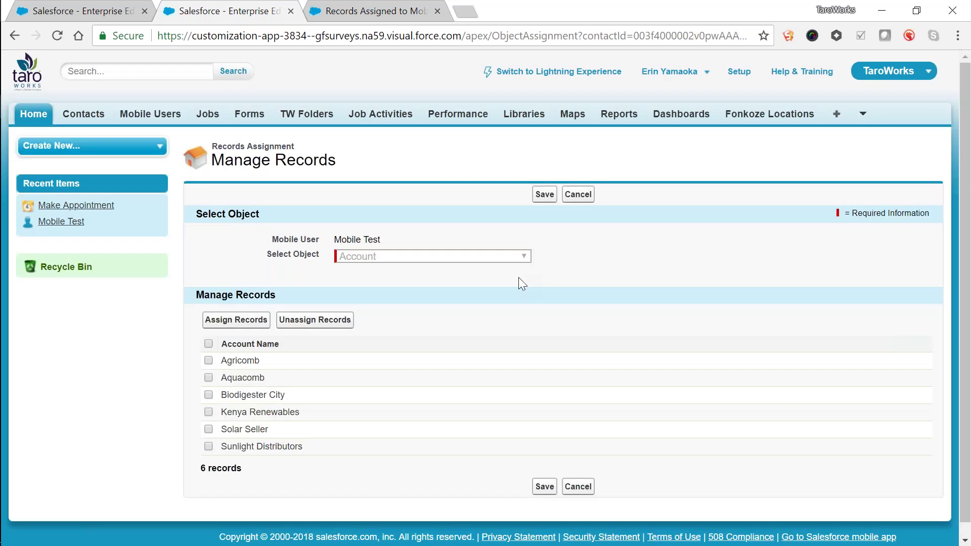
pyautogui.scroll(-1, 372, 401)
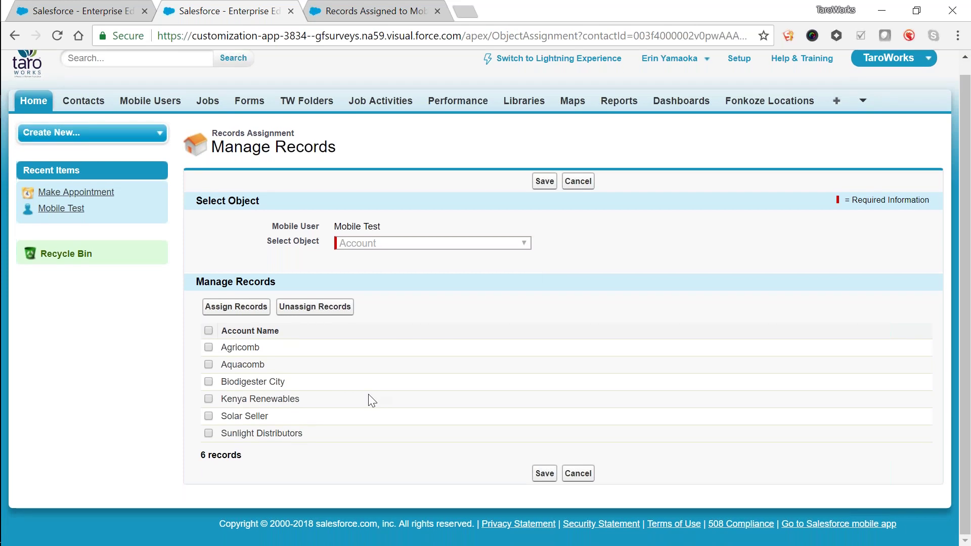
# Step: Rerun the Records Assigned to Mobile report, review its 22,918 records, then enlarge the phone mirror
pyautogui.click(333, 5)
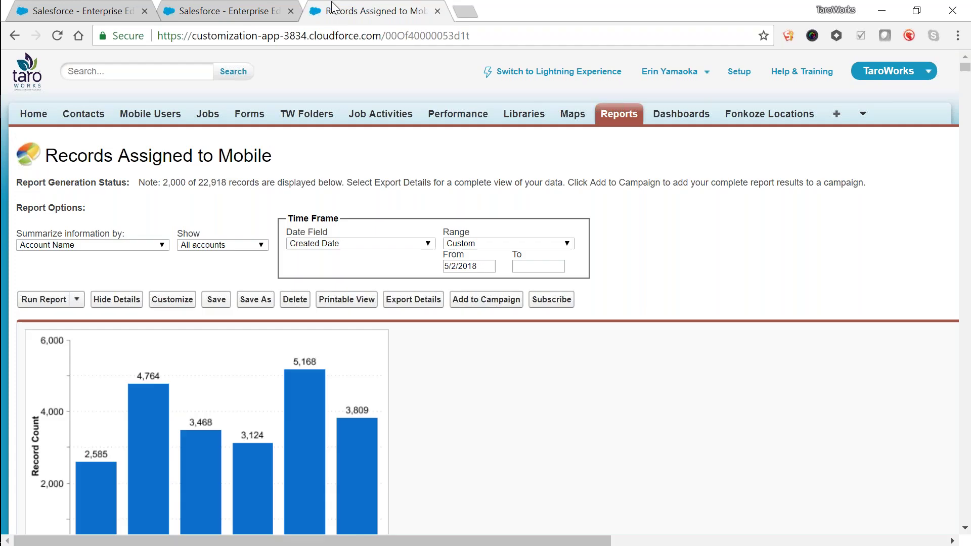
pyautogui.click(45, 302)
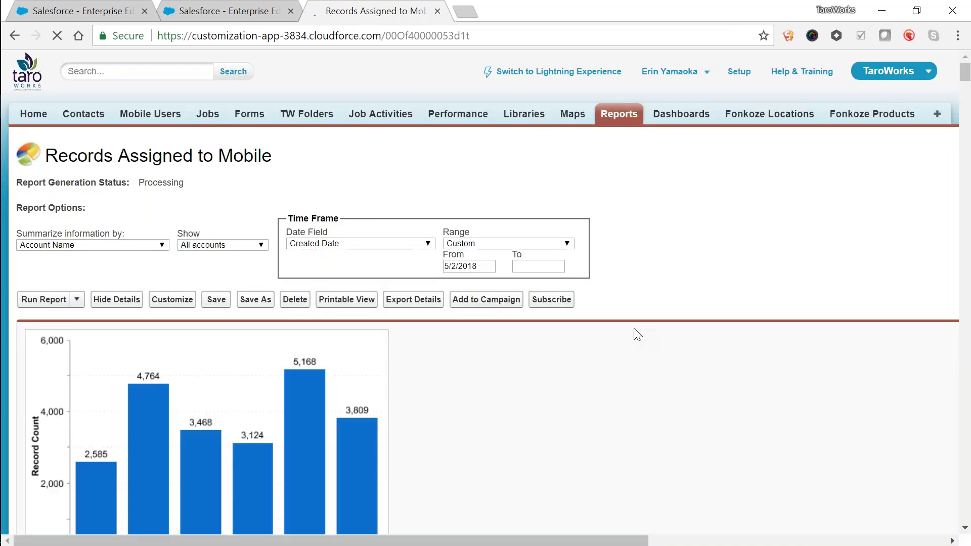
pyautogui.scroll(-3, 637, 334)
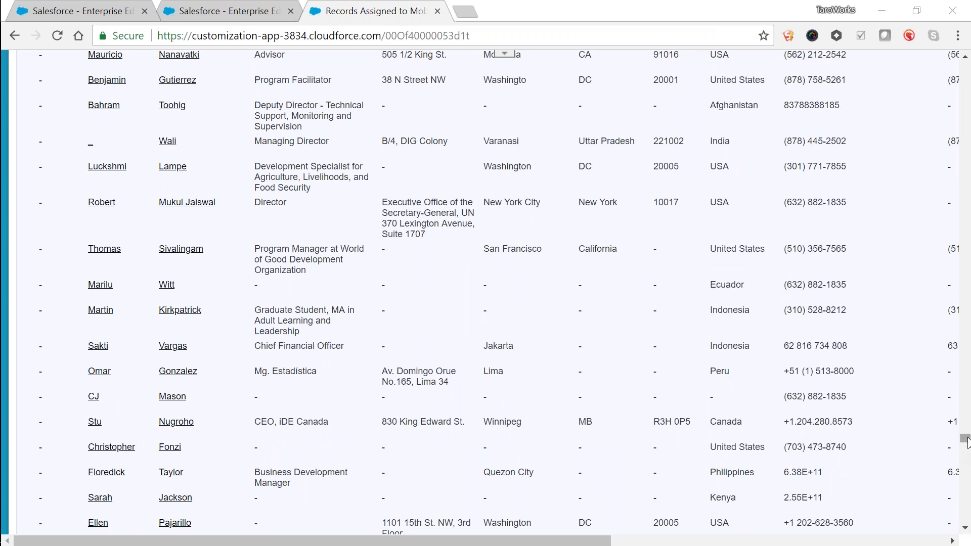
pyautogui.moveTo(967, 440); pyautogui.dragTo(967, 518)
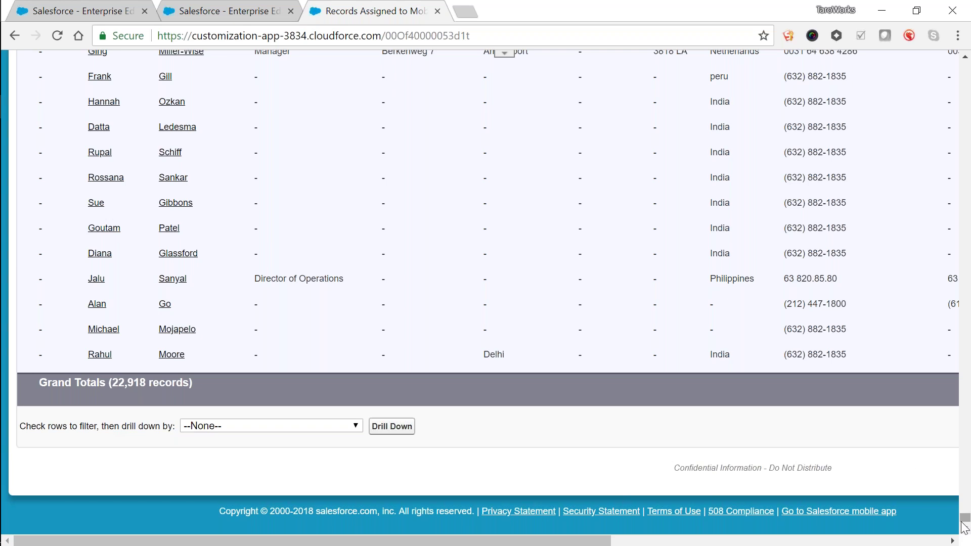
pyautogui.moveTo(966, 517); pyautogui.dragTo(910, 51)
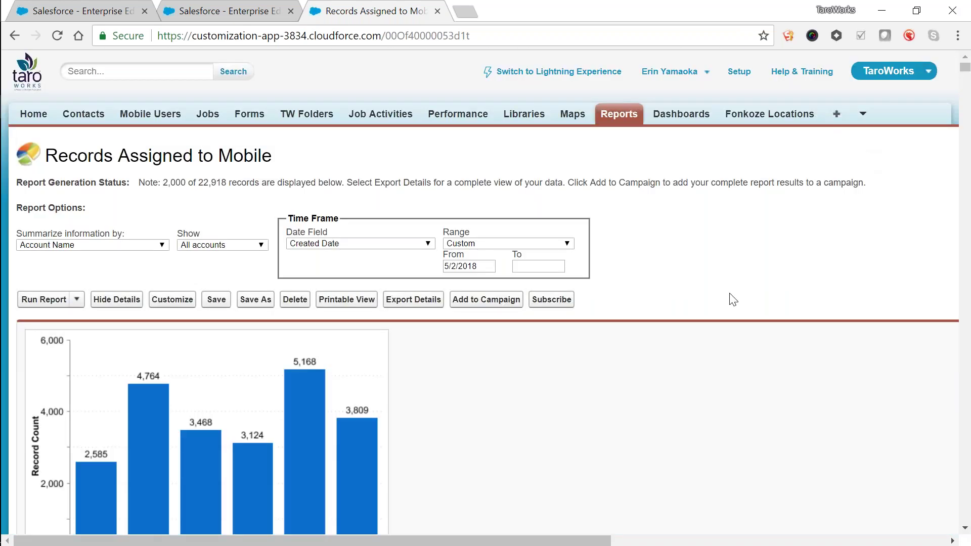
pyautogui.scroll(-3, 733, 293)
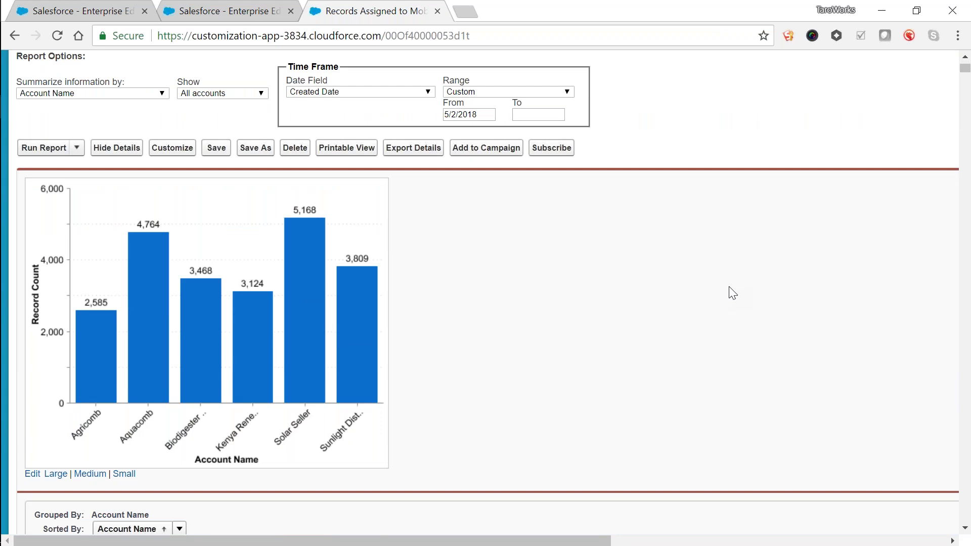
pyautogui.hotkey('alt', 'Tab')
pyautogui.hotkey('alt', 'Tab')
pyautogui.hotkey('alt', 'Tab')
pyautogui.hotkey('alt', 'Tab')
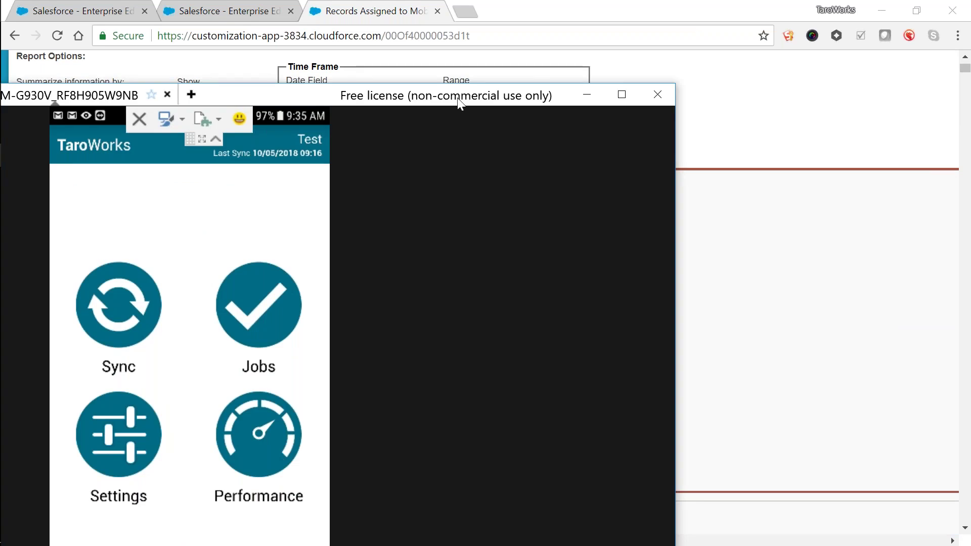
pyautogui.moveTo(459, 102); pyautogui.dragTo(532, 1)
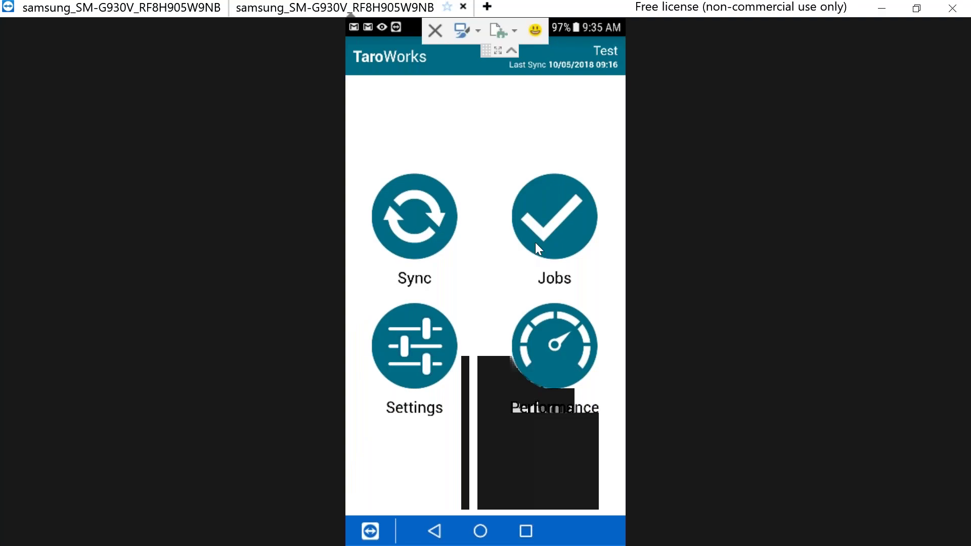
# Step: Check the phone's TaroWorks Jobs list, find it empty, and return to the Salesforce report
pyautogui.click(555, 217)
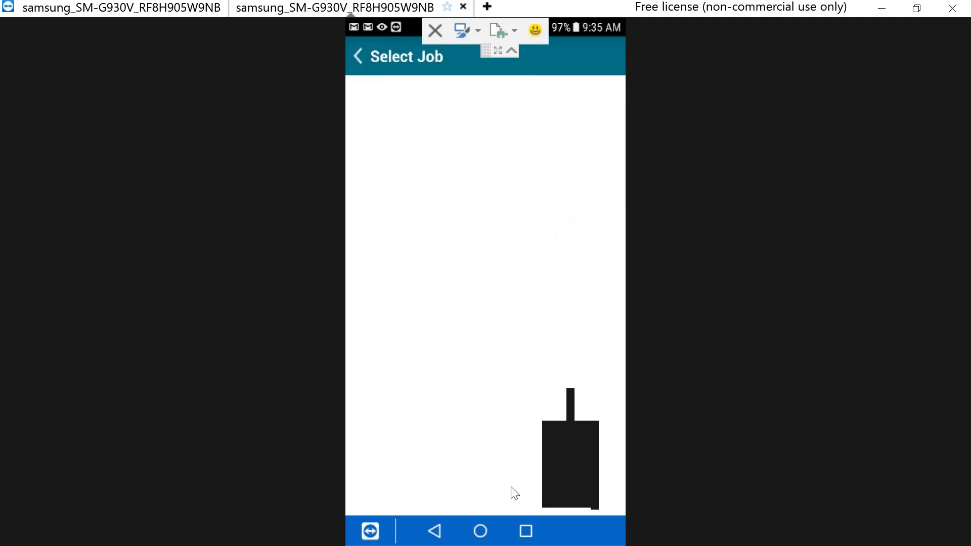
pyautogui.click(383, 67)
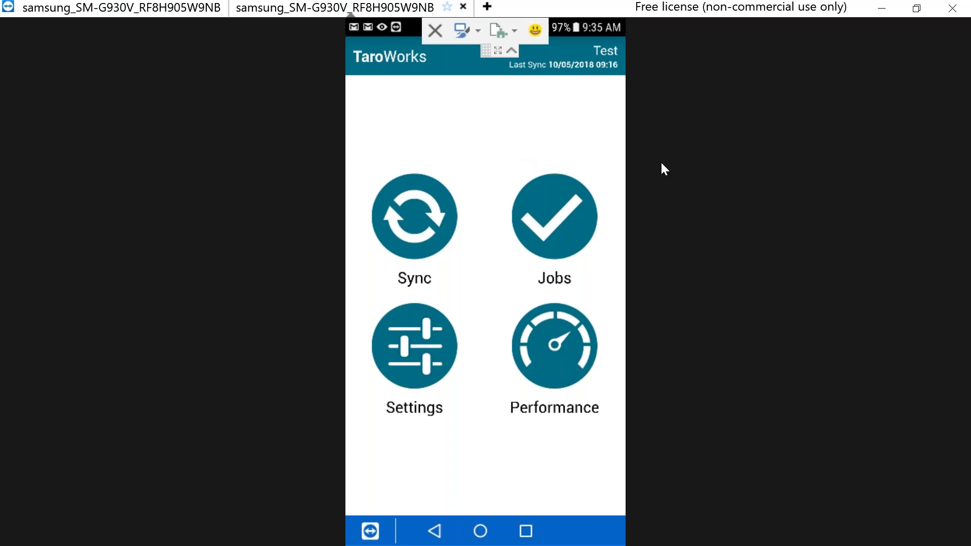
pyautogui.hotkey('alt', 'Tab')
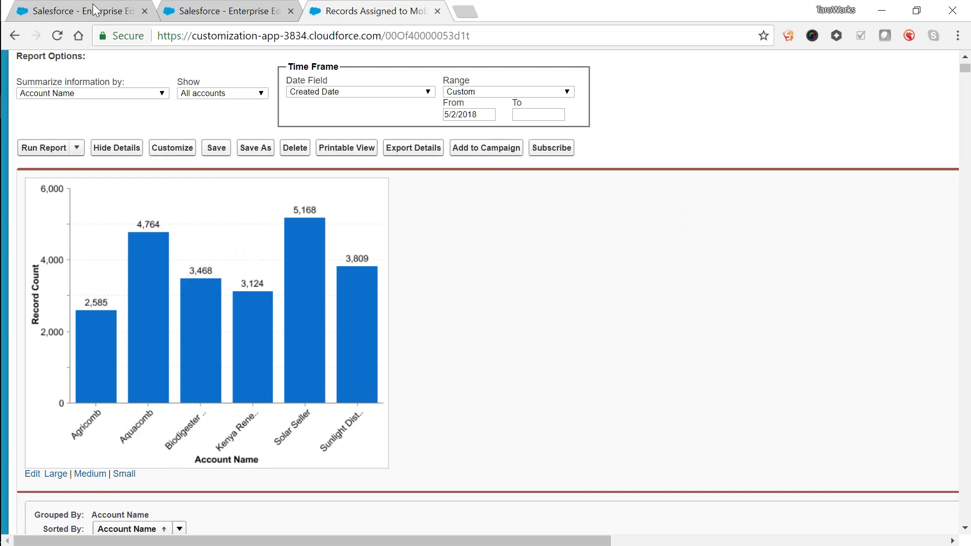
# Step: Open Assign to Groups for the Make Appointment job from the Jobs list
pyautogui.click(95, 9)
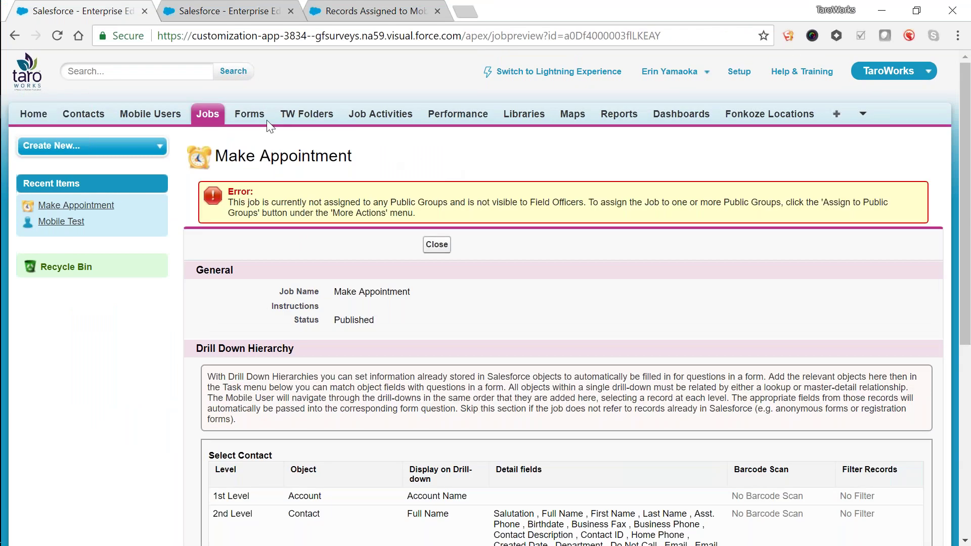
pyautogui.click(207, 113)
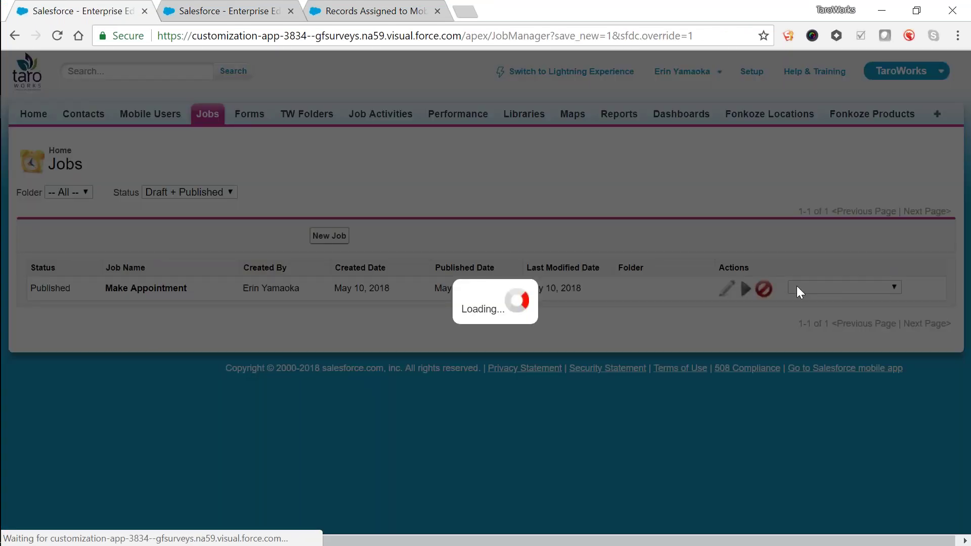
pyautogui.click(797, 286)
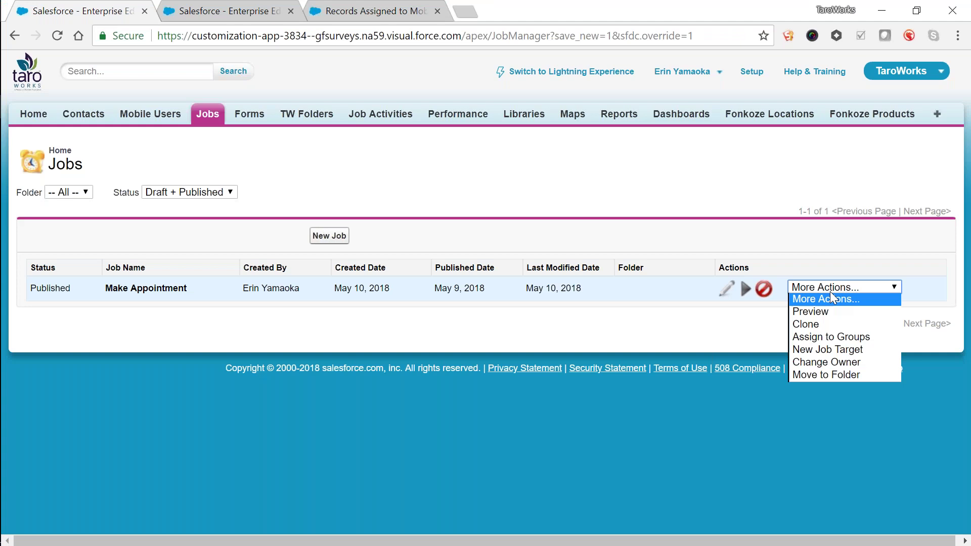
pyautogui.click(841, 338)
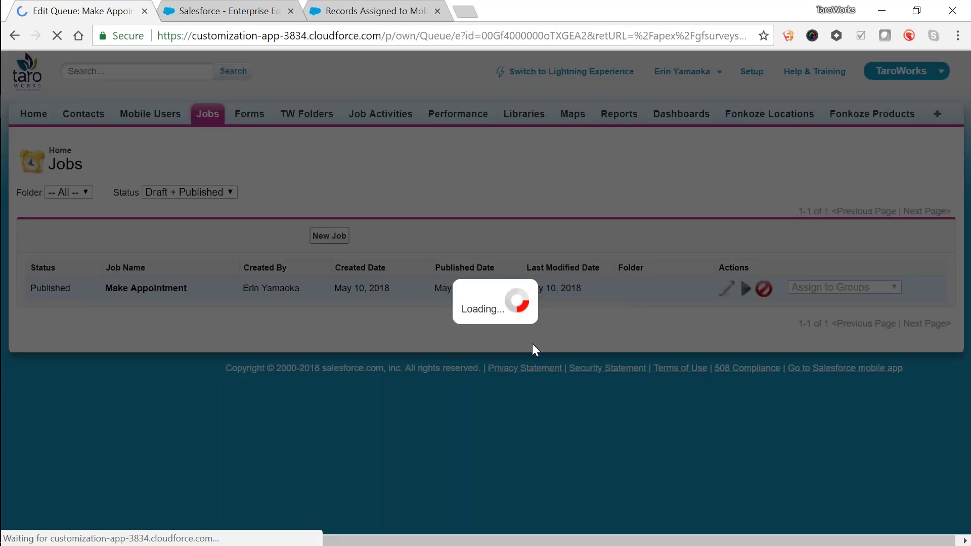
# Step: Add Partner User Mobile Test to the Make Appointment queue's members and save
pyautogui.scroll(-7, 511, 375)
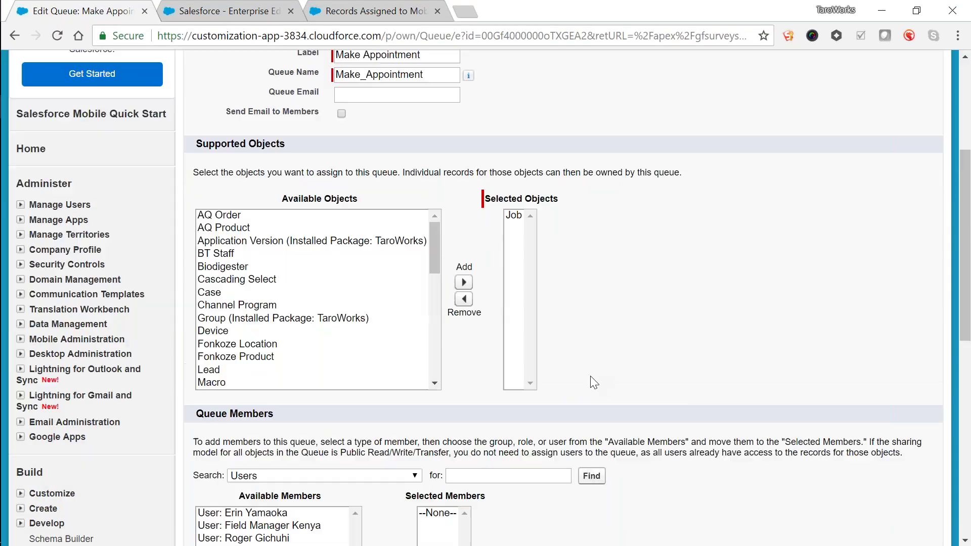
pyautogui.click(411, 324)
pyautogui.click(394, 336)
pyautogui.click(306, 362)
pyautogui.click(349, 430)
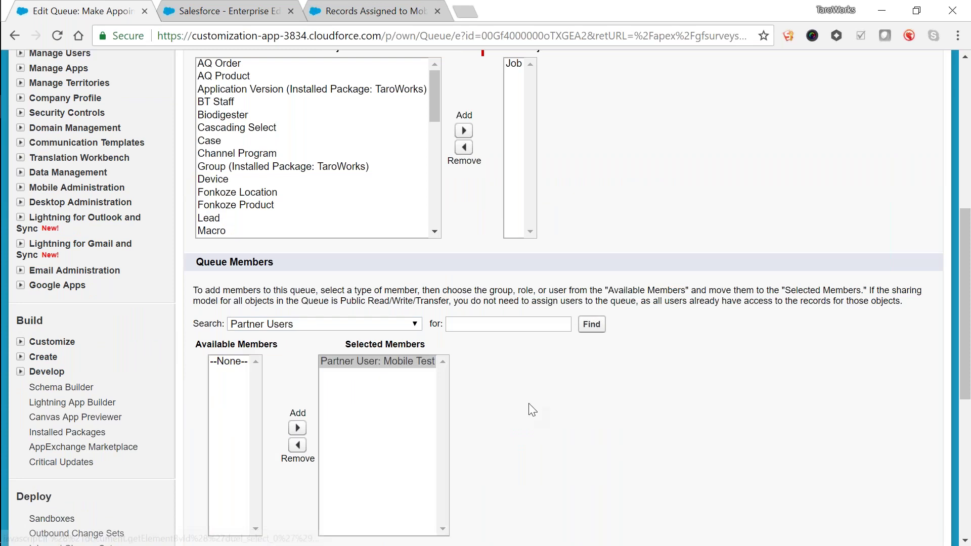
pyautogui.scroll(-5, 526, 406)
pyautogui.press('Return')
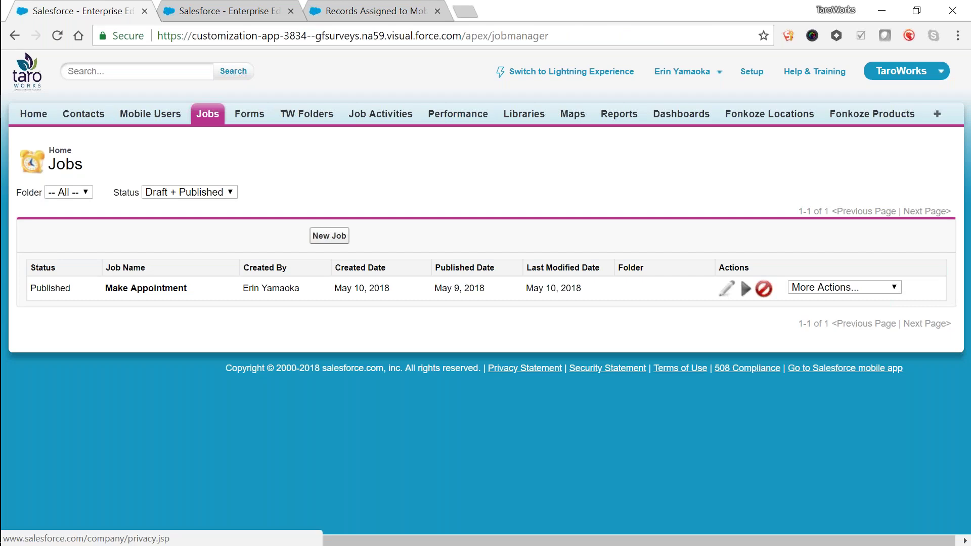
pyautogui.hotkey('alt', 'Tab')
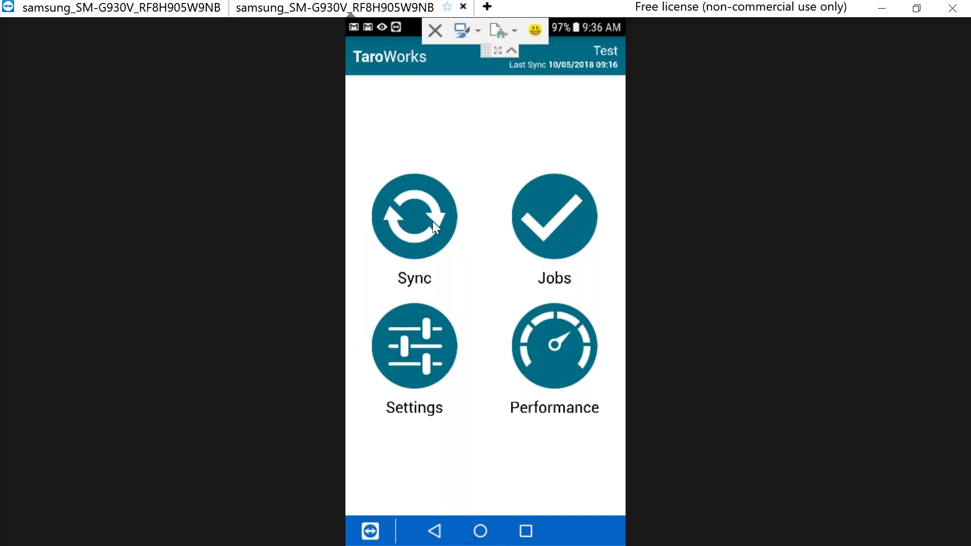
# Step: Sync the phone, then start a new Make Appointment job and begin choosing a contact
pyautogui.click(433, 222)
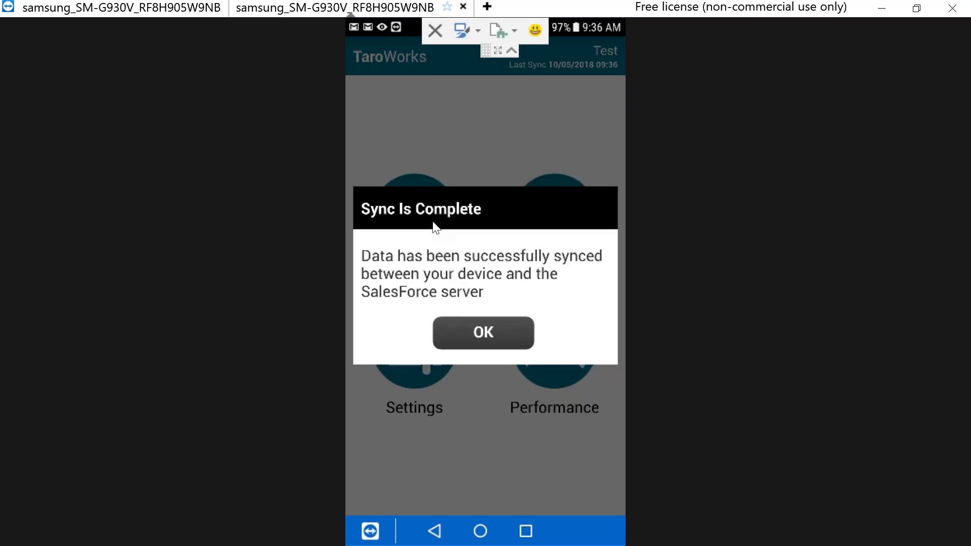
pyautogui.click(517, 345)
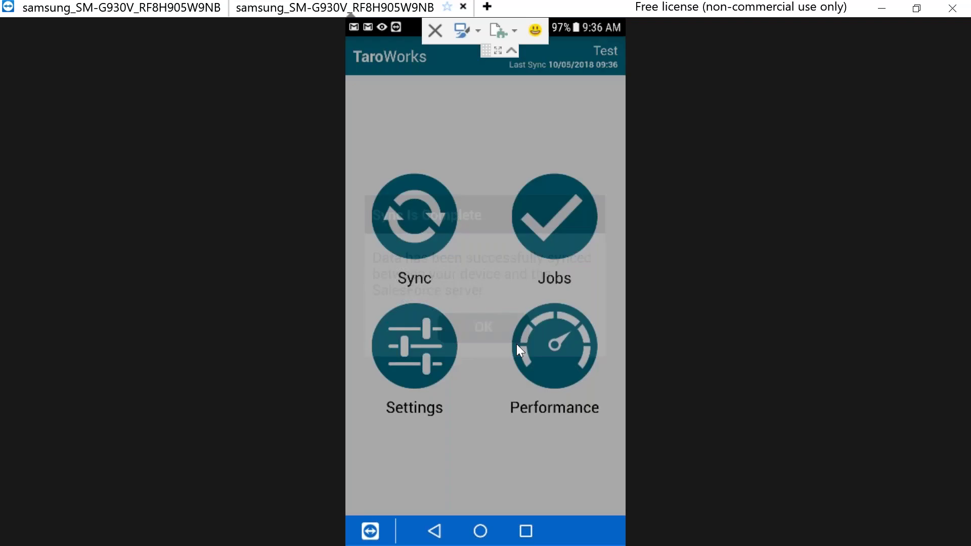
pyautogui.click(553, 230)
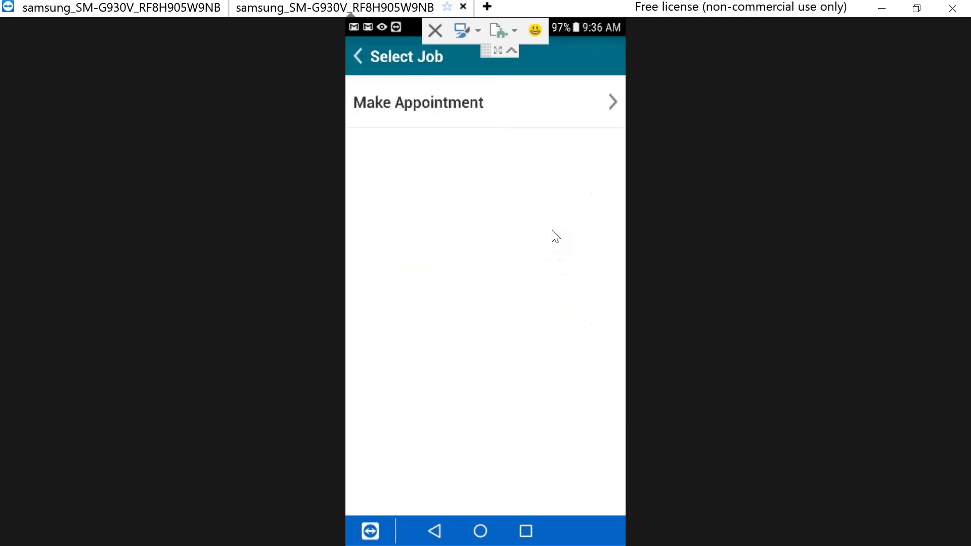
pyautogui.click(465, 120)
pyautogui.click(473, 269)
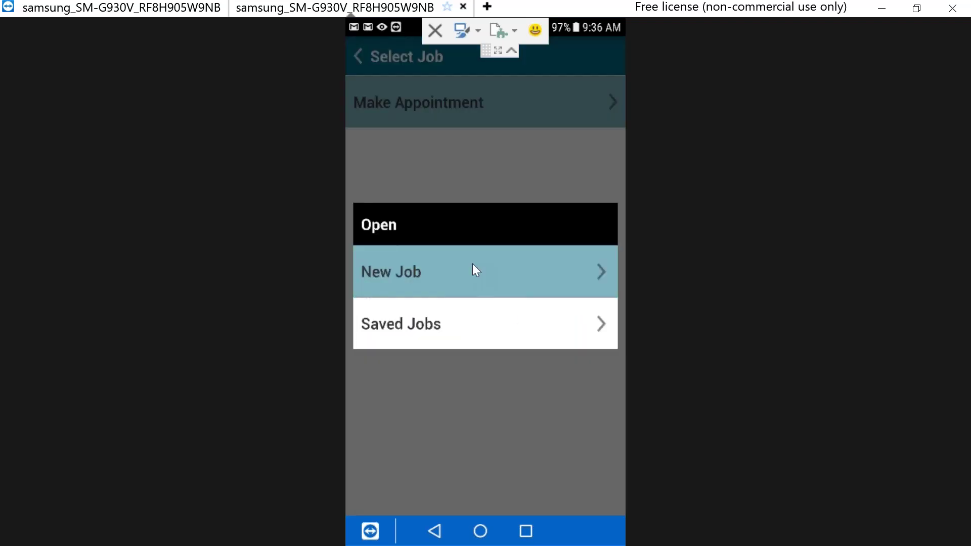
pyautogui.click(458, 150)
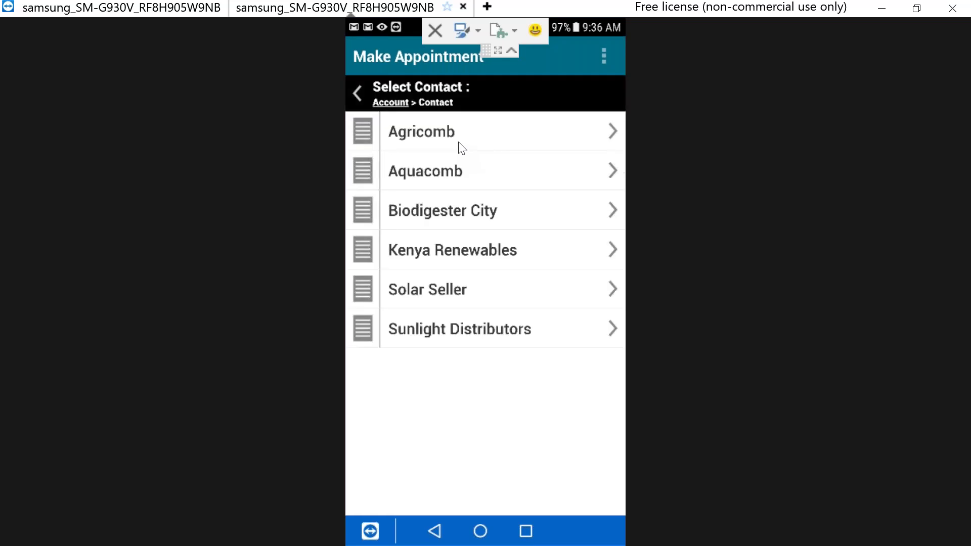
# Step: Drill into Agricomb's contacts, search for the wanted contact by name, and open their details
pyautogui.click(459, 141)
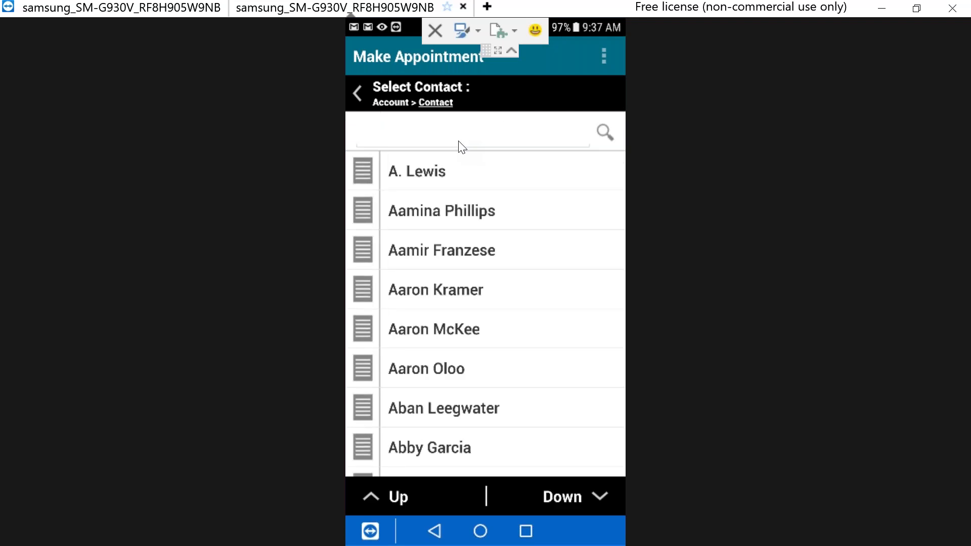
pyautogui.scroll(-15, 458, 142)
pyautogui.scroll(-20, 459, 142)
pyautogui.scroll(-20, 461, 146)
pyautogui.scroll(-20, 462, 147)
pyautogui.click(446, 143)
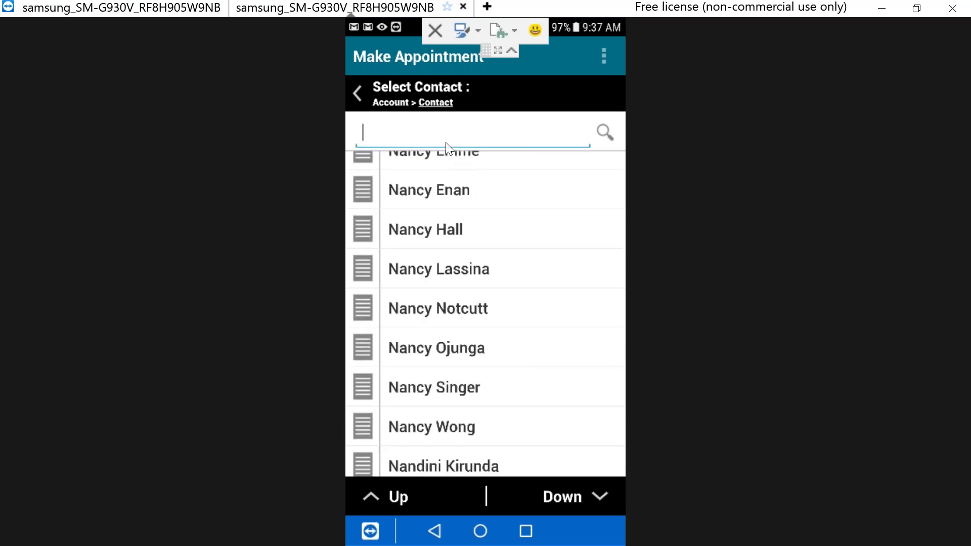
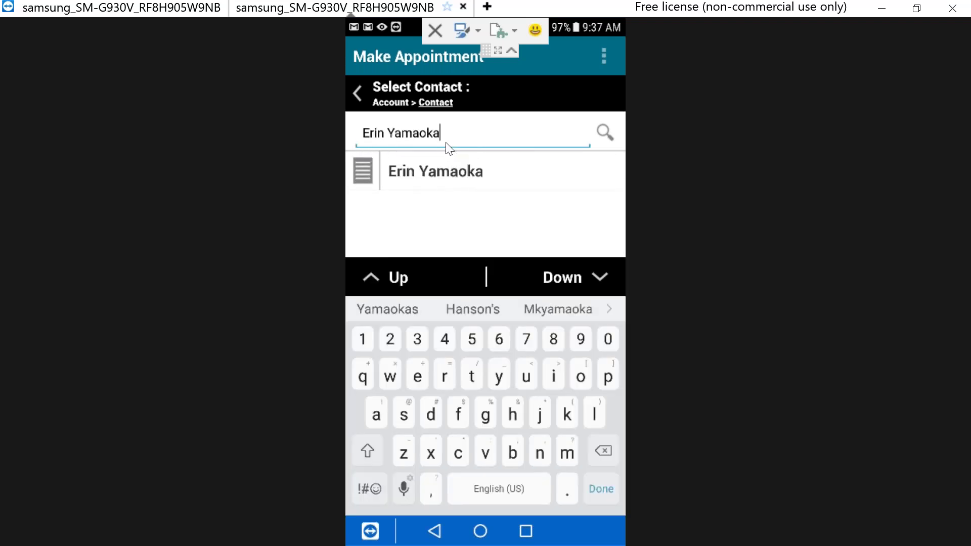
pyautogui.click(455, 178)
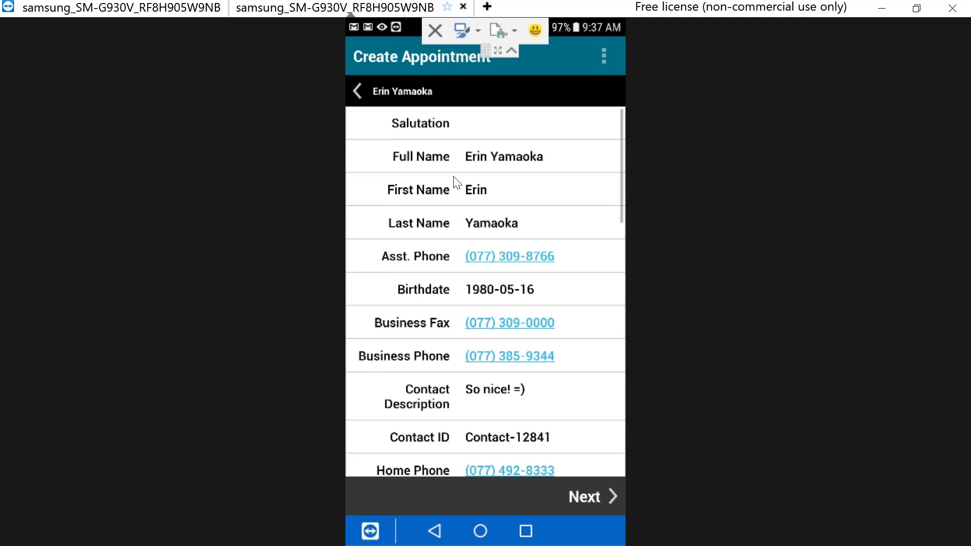
pyautogui.scroll(-10, 456, 180)
pyautogui.scroll(10, 457, 180)
pyautogui.click(516, 259)
pyautogui.click(462, 477)
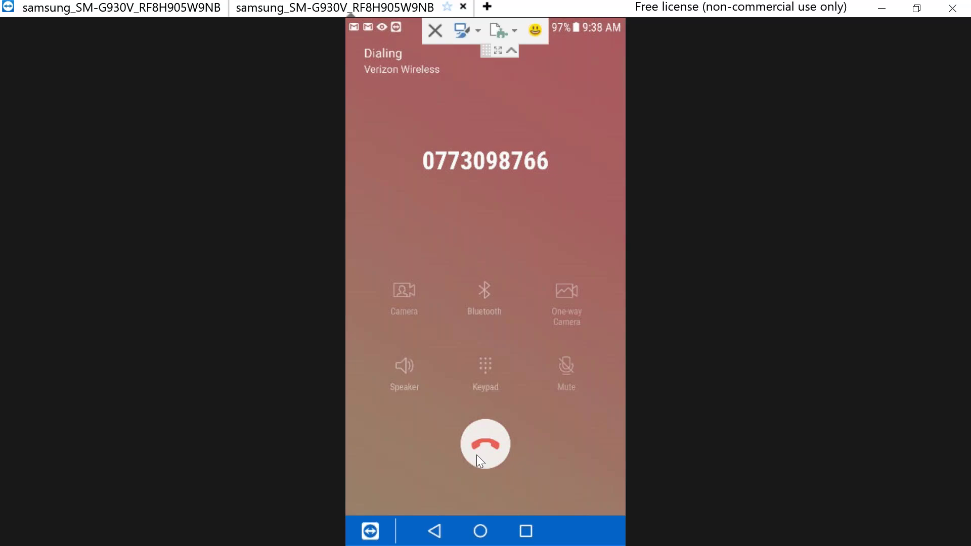
pyautogui.click(477, 456)
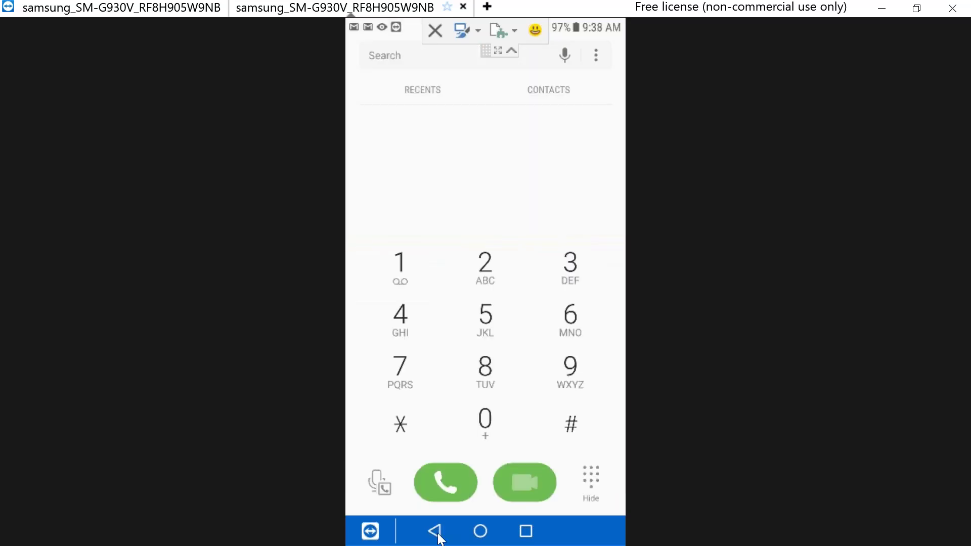
pyautogui.click(438, 534)
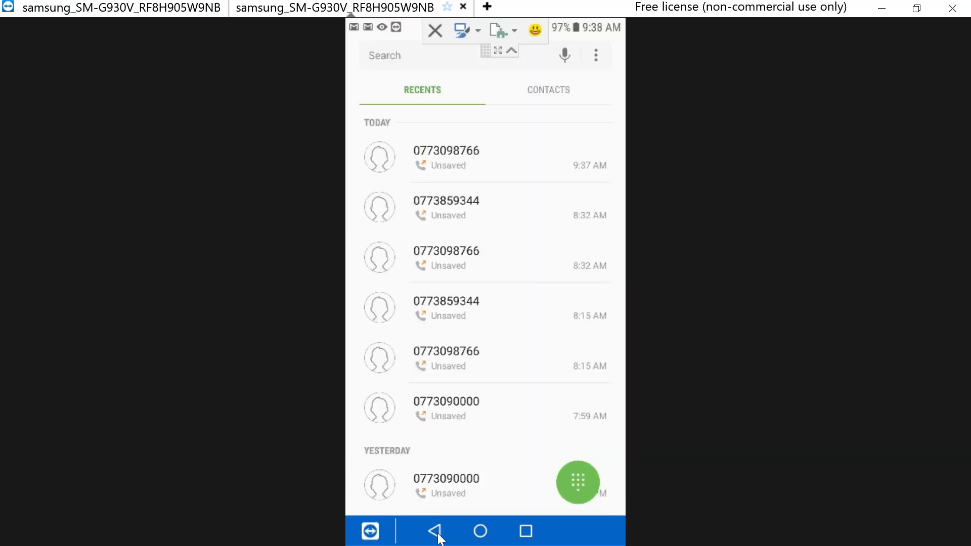
pyautogui.click(436, 532)
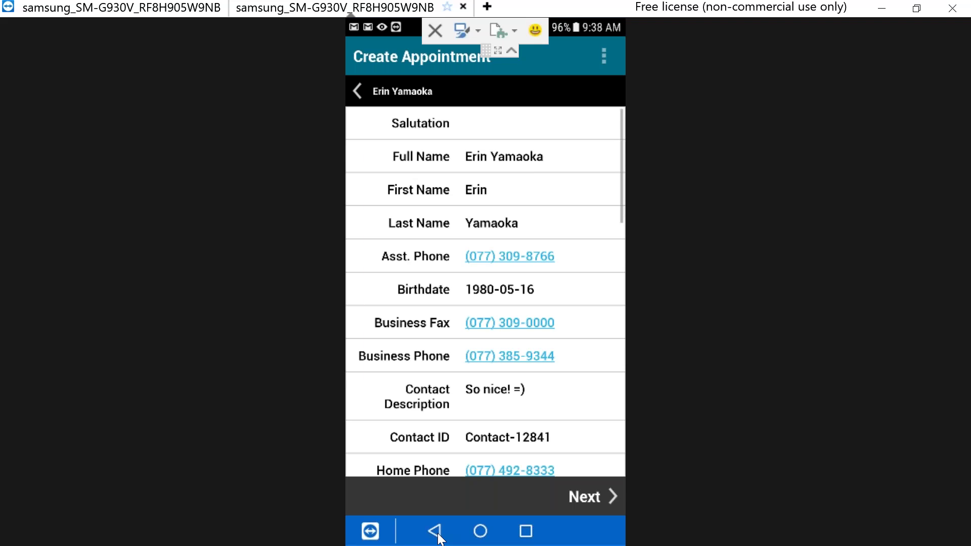
pyautogui.click(478, 360)
pyautogui.click(454, 481)
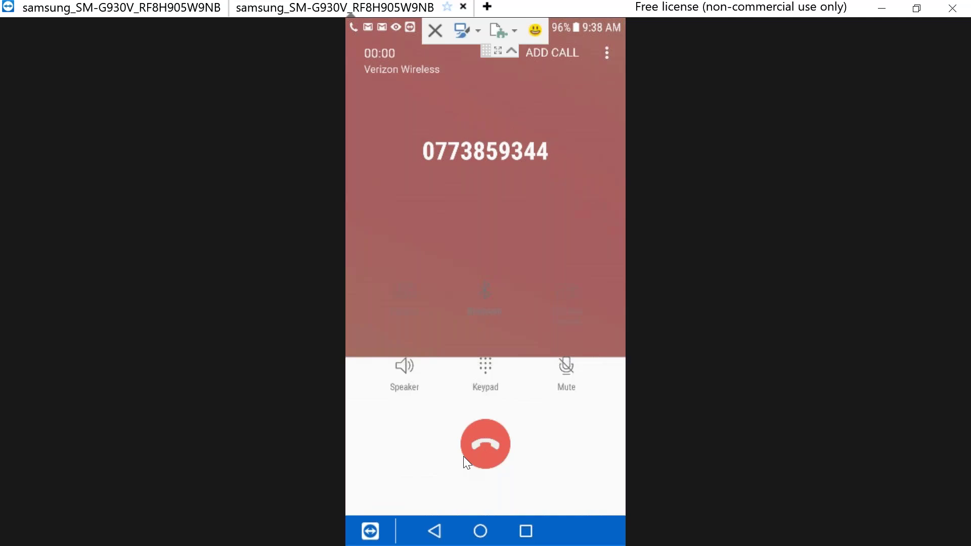
pyautogui.click(476, 454)
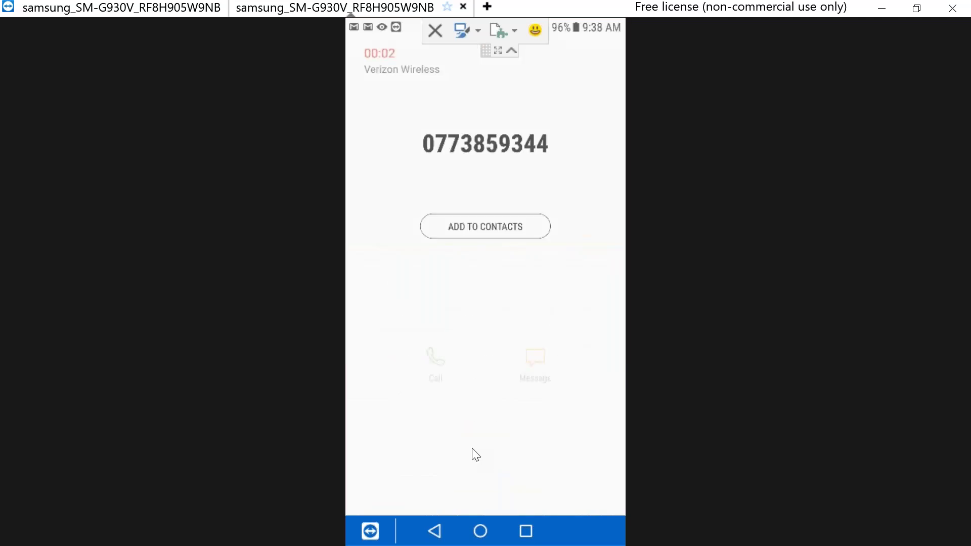
pyautogui.click(430, 533)
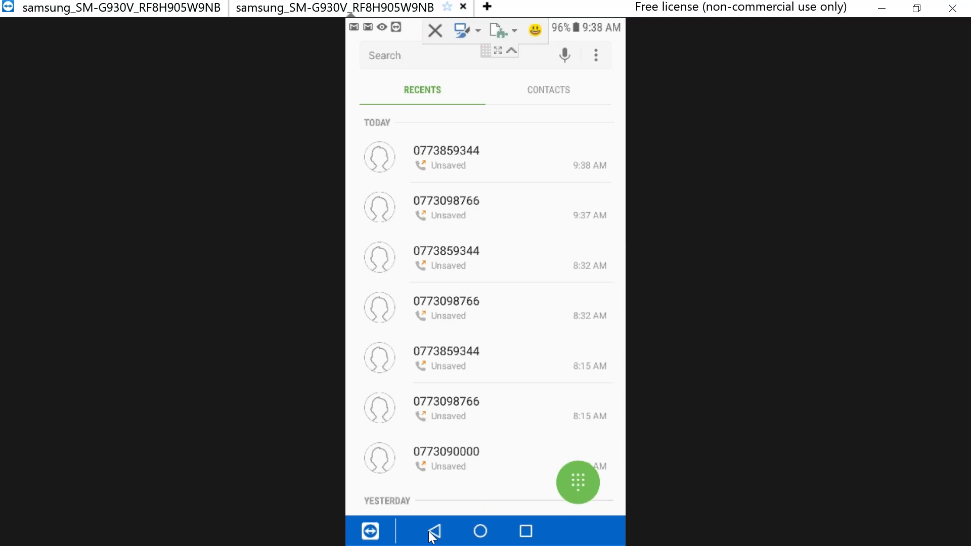
pyautogui.click(433, 536)
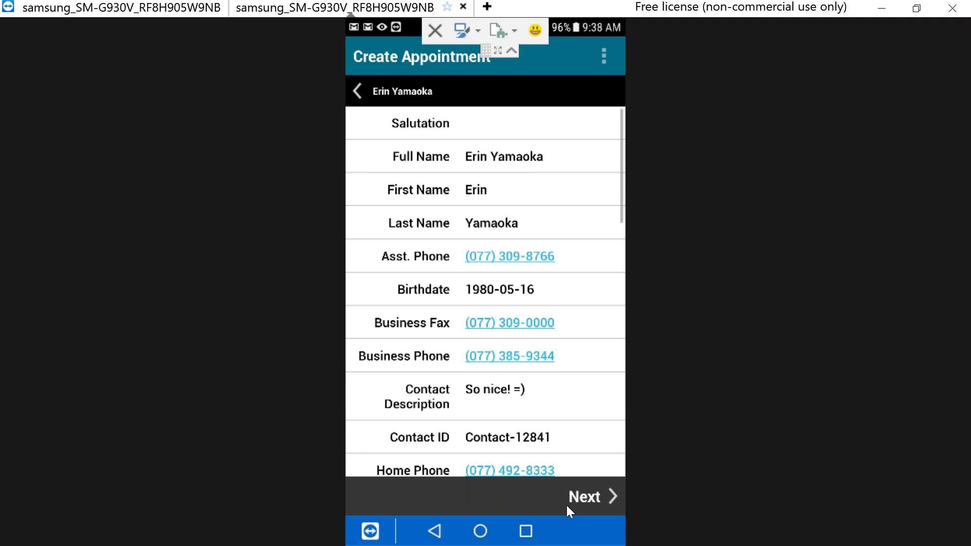
# Step: Continue to the Create Appointment form and bring up its May 10, 2018 date picker
pyautogui.click(587, 496)
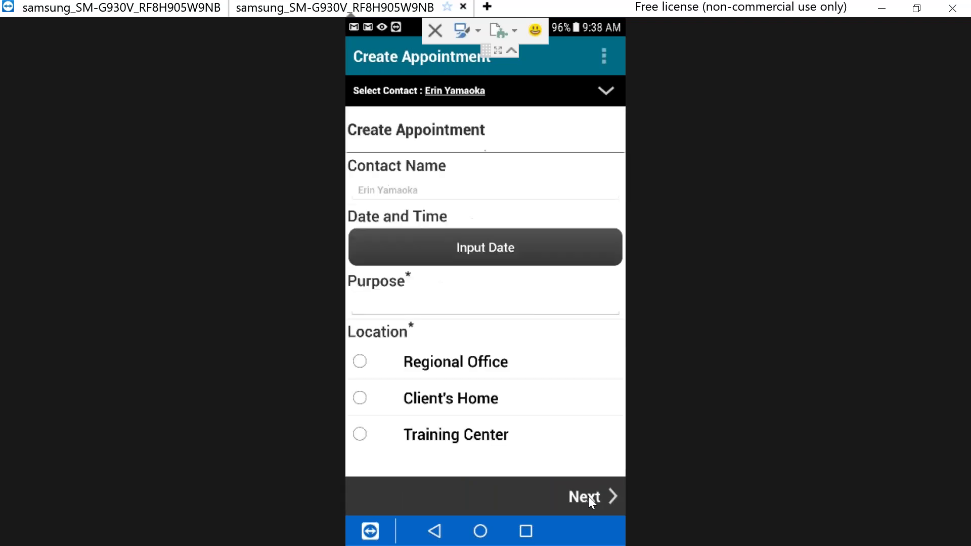
pyautogui.click(467, 243)
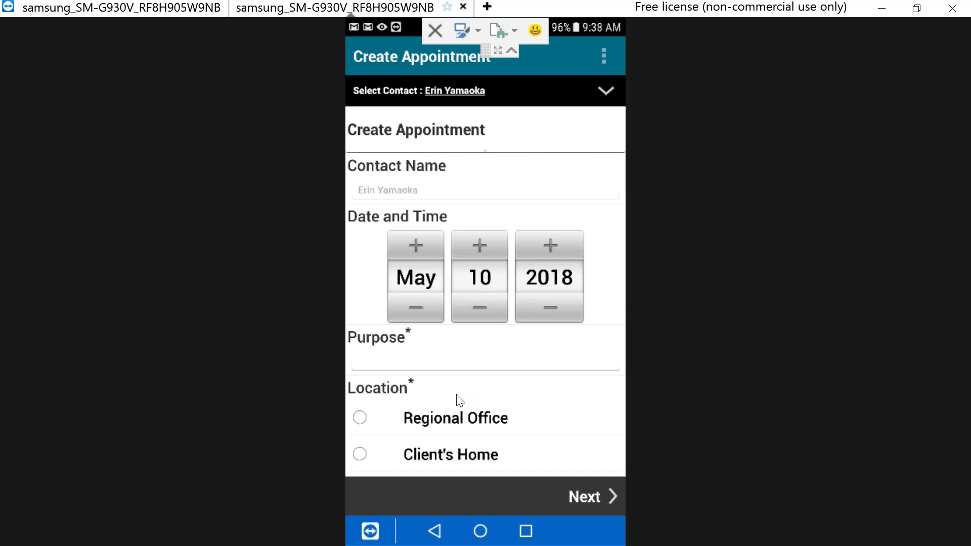
pyautogui.scroll(-2, 458, 404)
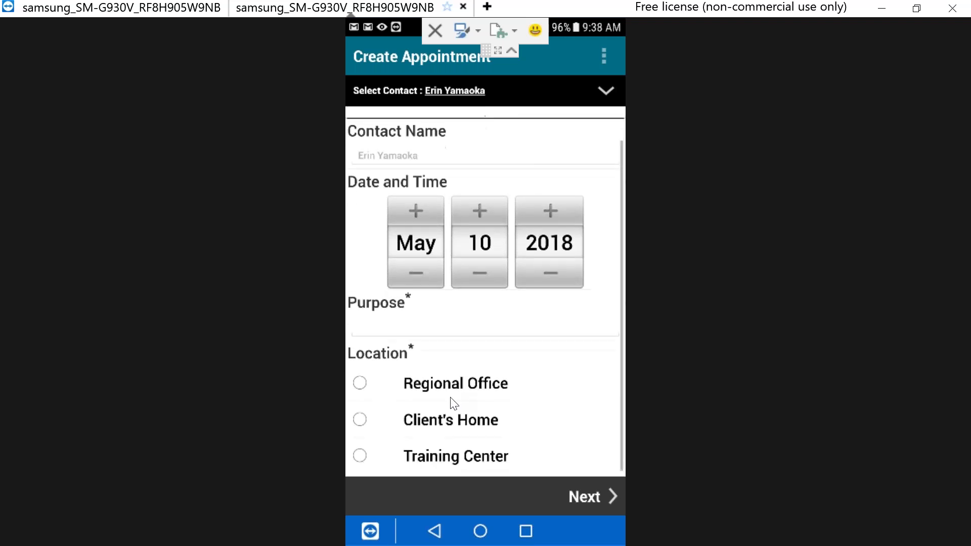
pyautogui.hotkey('alt', 'Tab')
pyautogui.hotkey('alt', 'Tab')
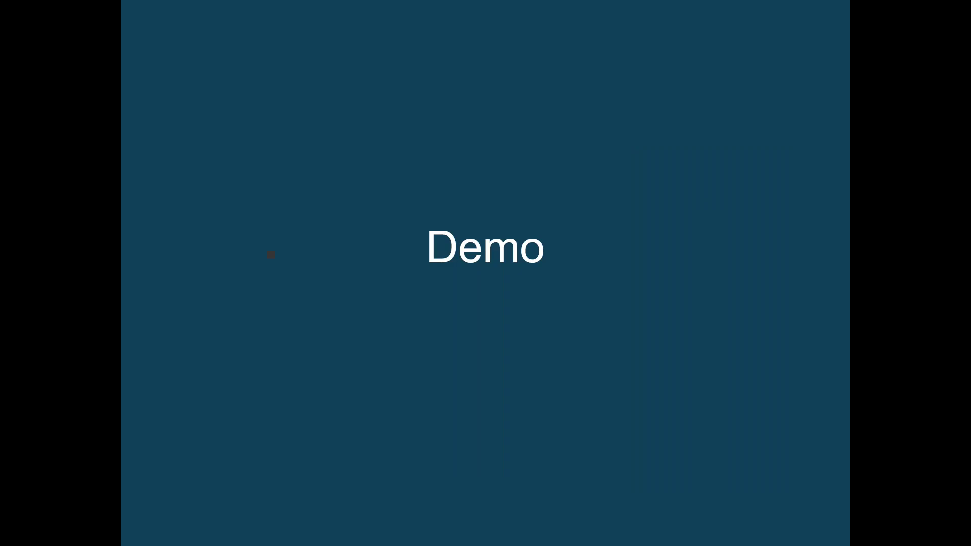
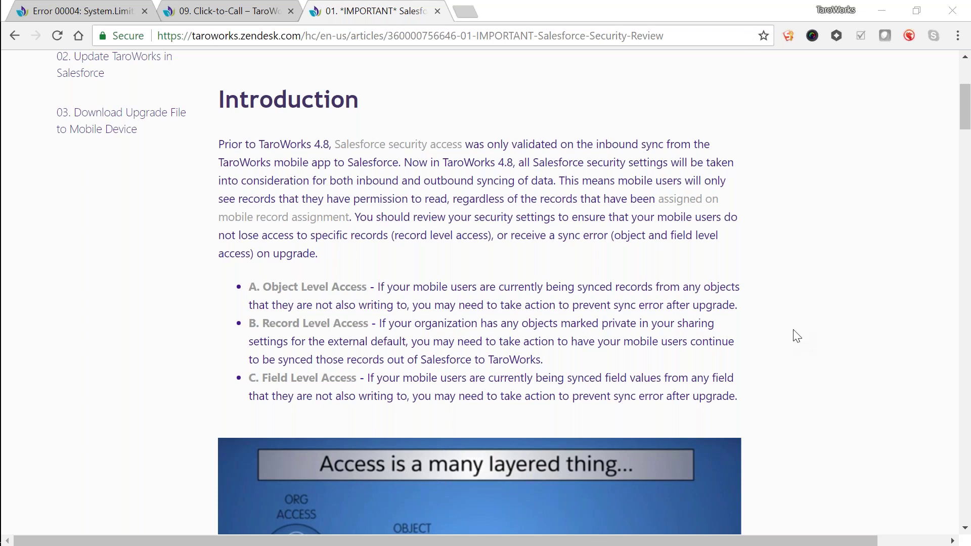
# Step: Scroll the Salesforce Security Review article down to its Introduction on TaroWorks 4.8 security changes
pyautogui.scroll(-3, 796, 336)
# Step: Highlight the B. Record Level Access bullet, read down to Custom Object Permissions, then switch windows
pyautogui.moveTo(544, 208); pyautogui.dragTo(244, 169)
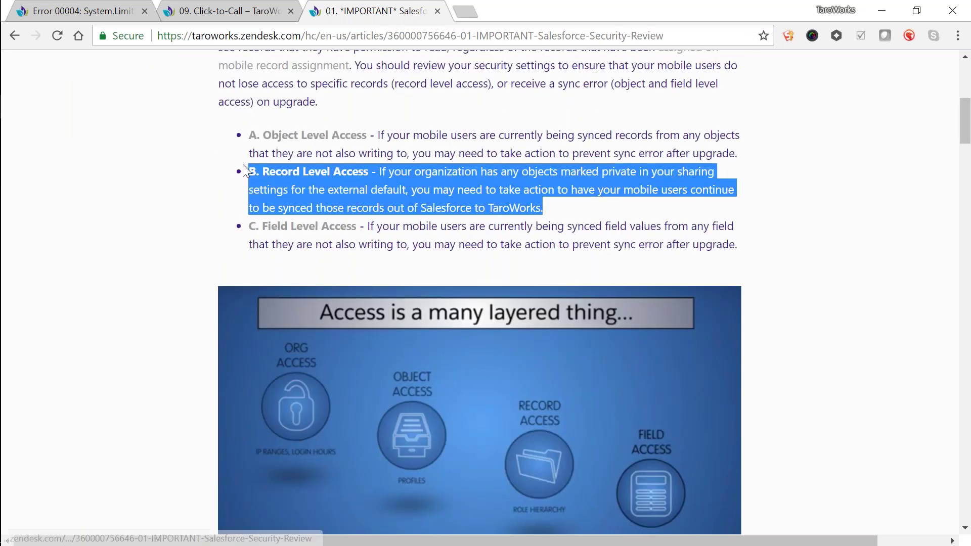
pyautogui.click(809, 263)
pyautogui.scroll(-7, 819, 415)
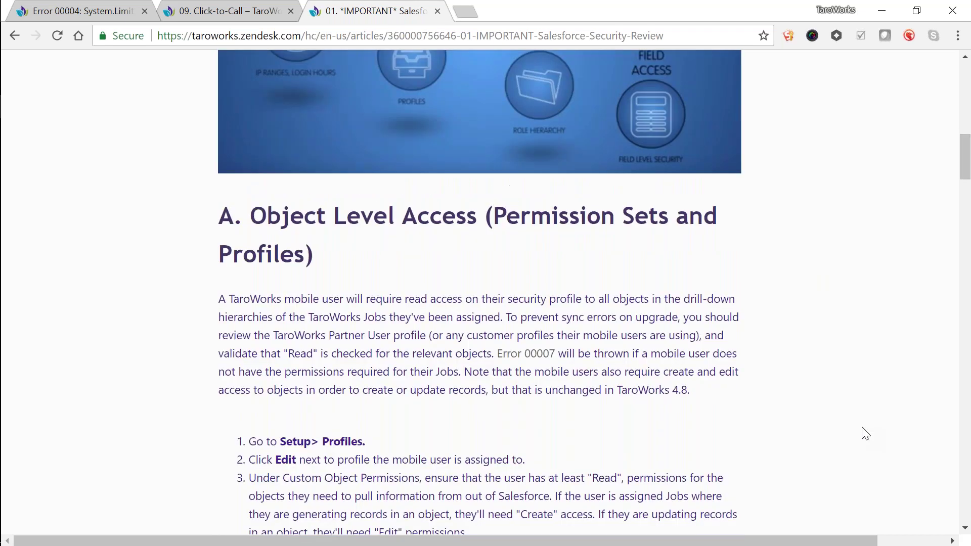
pyautogui.scroll(-1, 865, 433)
pyautogui.scroll(-7, 865, 433)
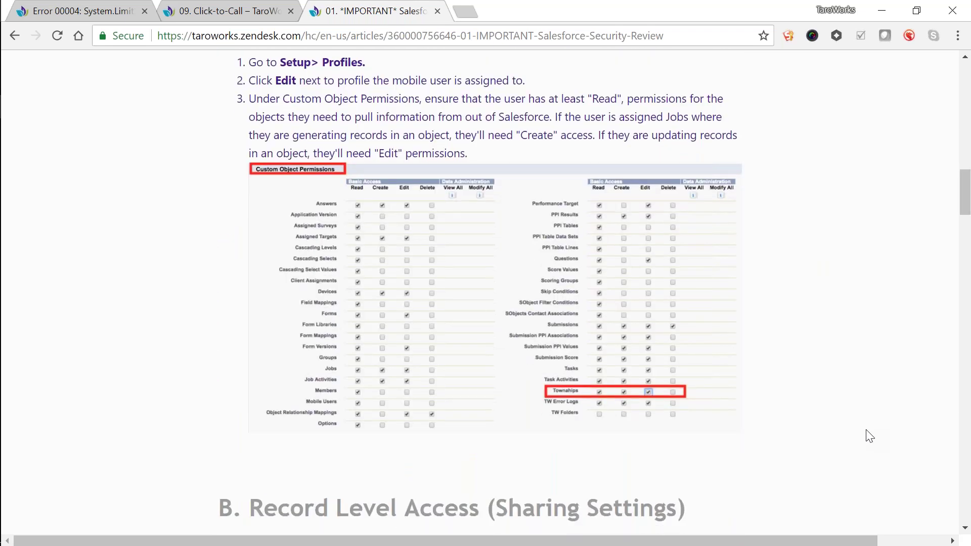
pyautogui.scroll(-1, 870, 436)
pyautogui.scroll(1, 871, 436)
pyautogui.hotkey('alt', 'Tab')
pyautogui.hotkey('alt', 'Tab')
pyautogui.hotkey('alt', 'Tab')
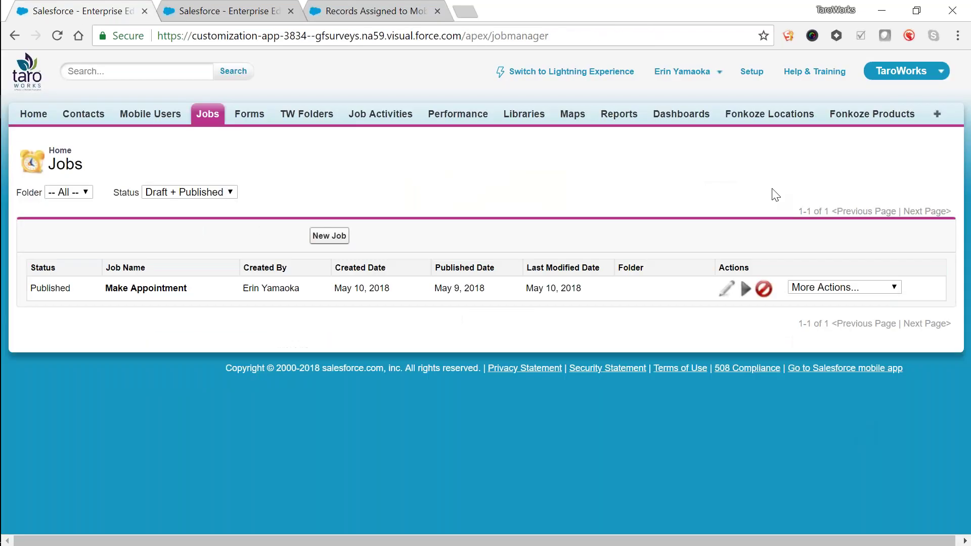
# Step: Open Setup in a new tab and reach Sharing Settings through a Quick Find search for 'sharing'
pyautogui.rightClick(743, 70)
pyautogui.click(758, 79)
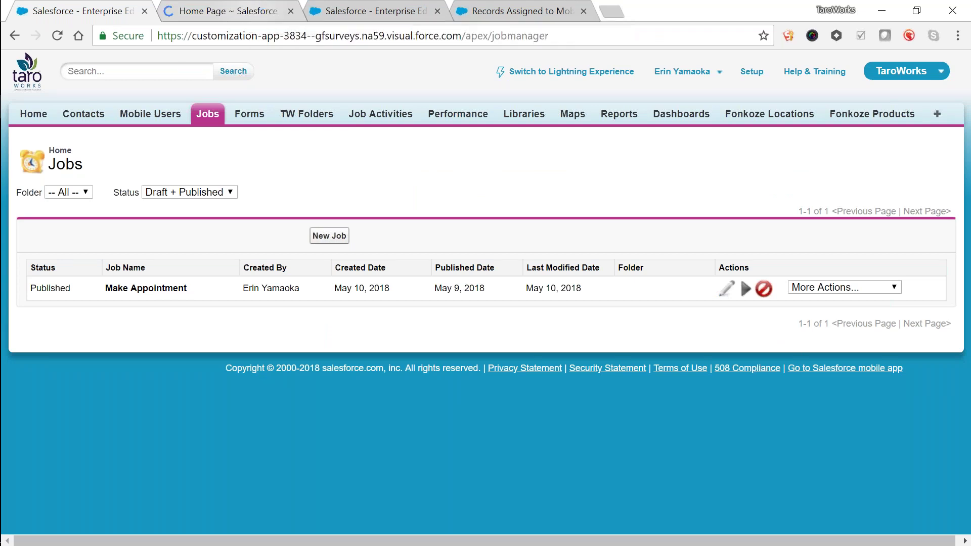
pyautogui.click(251, 10)
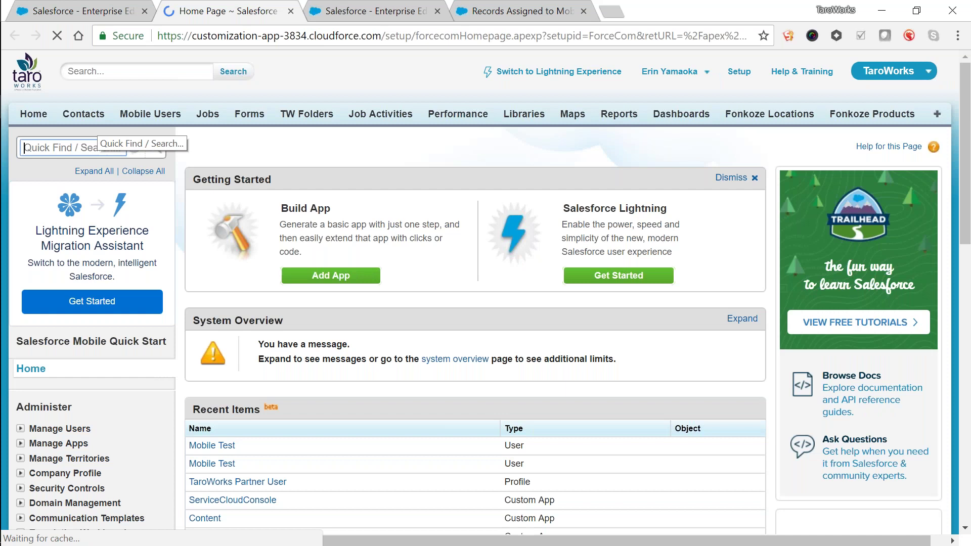
pyautogui.write('sharing')
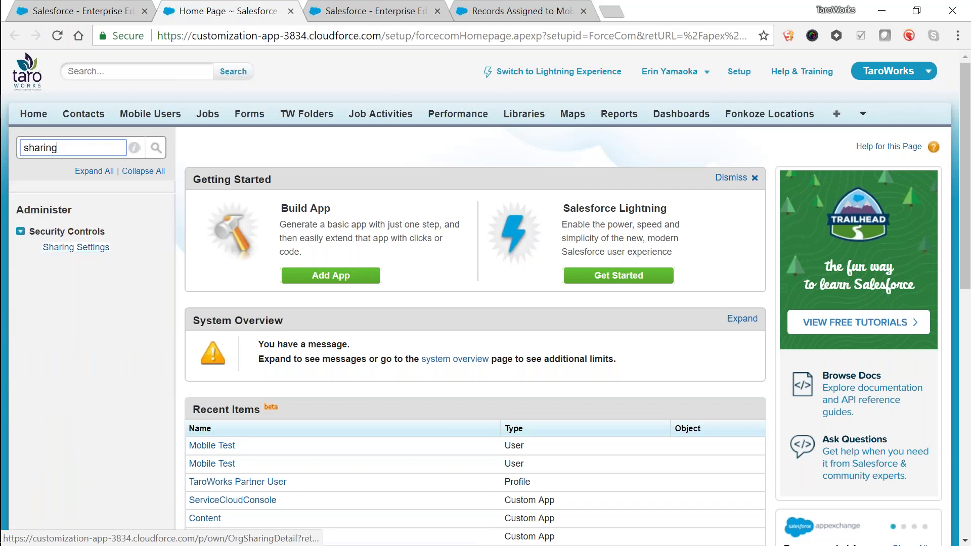
pyautogui.click(76, 247)
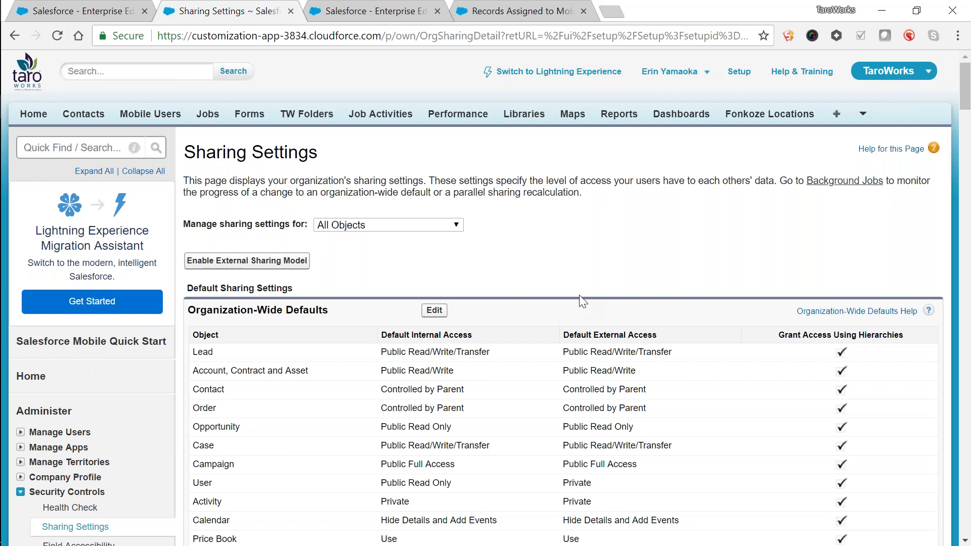
# Step: Scroll through the Organization-Wide Defaults table, reviewing each object's internal and external access
pyautogui.scroll(-6, 579, 295)
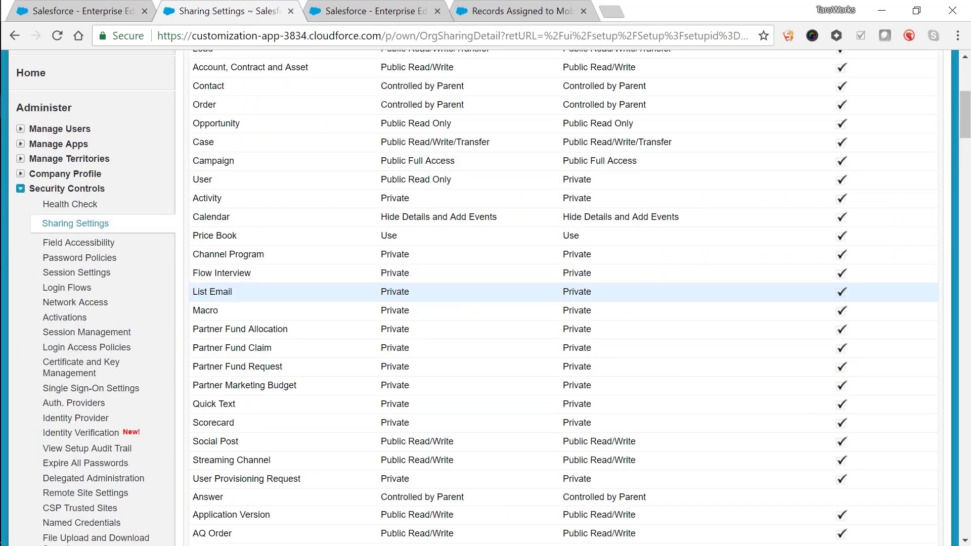
pyautogui.scroll(2, 630, 328)
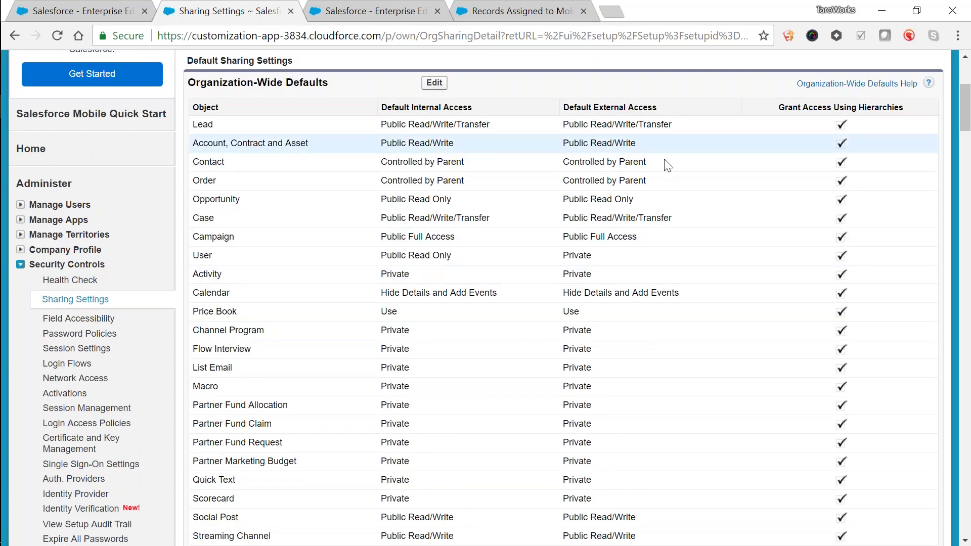
pyautogui.scroll(1, 658, 182)
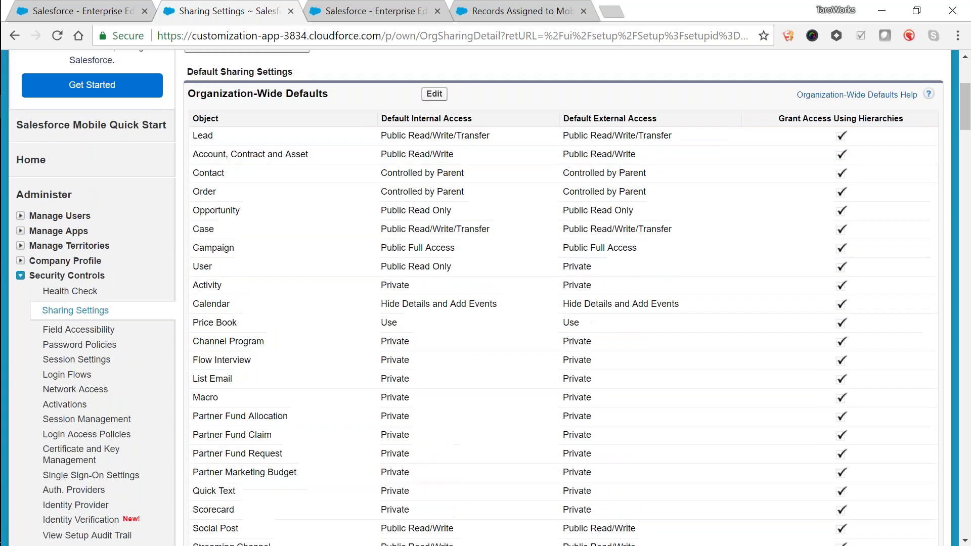
pyautogui.scroll(3, 441, 255)
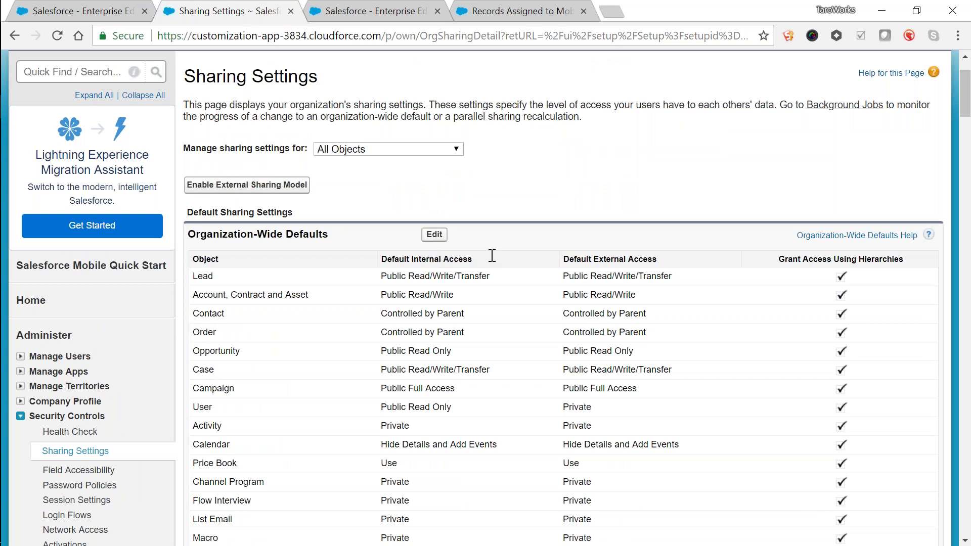
pyautogui.moveTo(611, 259); pyautogui.dragTo(653, 262)
pyautogui.click(653, 262)
pyautogui.scroll(-1, 653, 262)
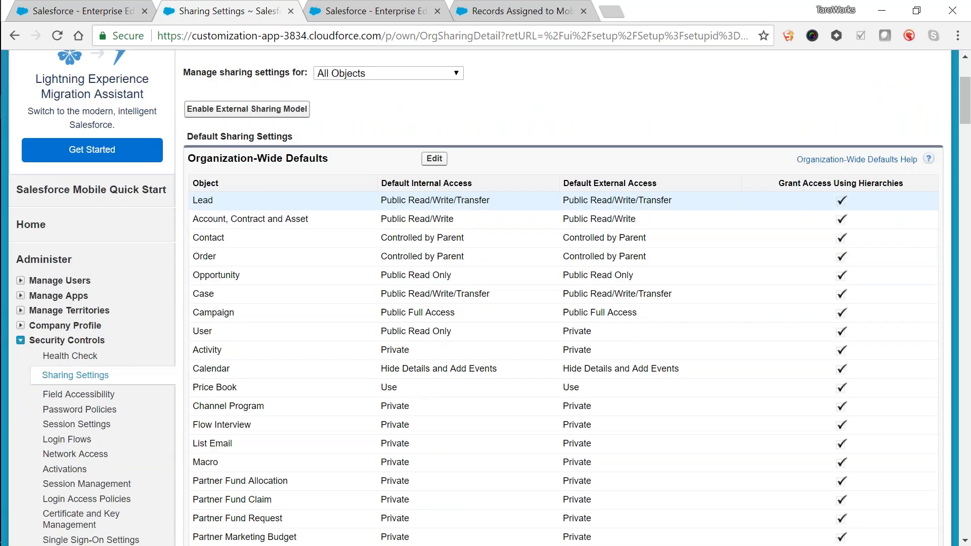
pyautogui.scroll(-1, 637, 419)
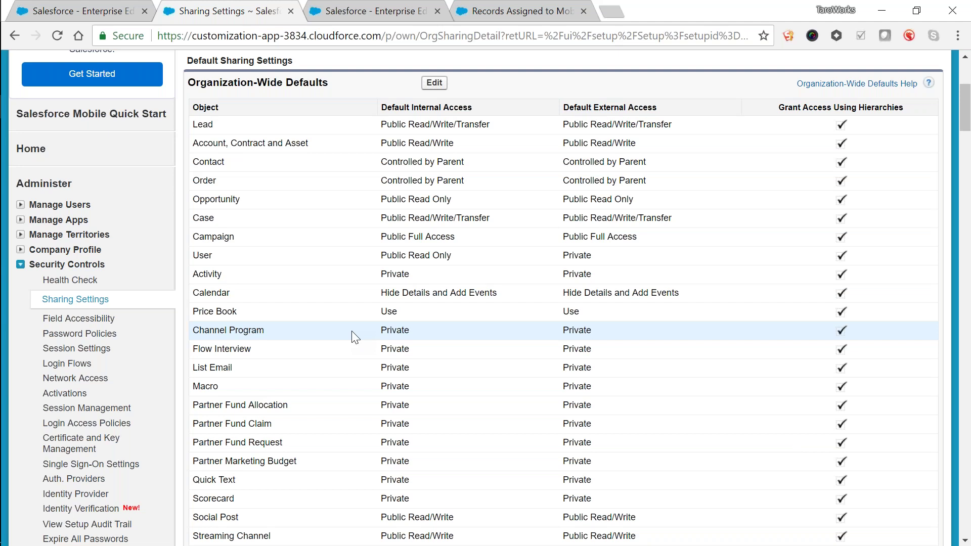
pyautogui.scroll(5, 355, 337)
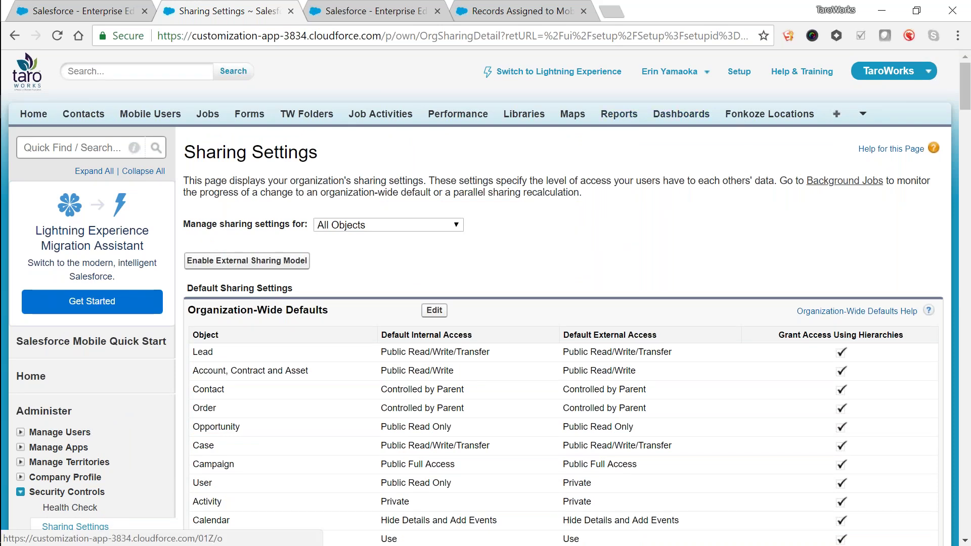
pyautogui.scroll(-2, 653, 108)
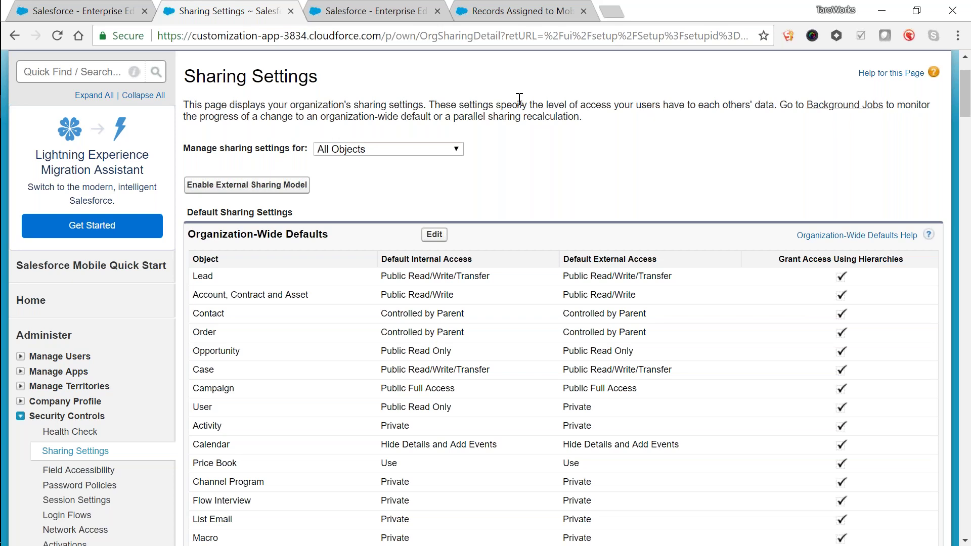
pyautogui.scroll(2, 486, 299)
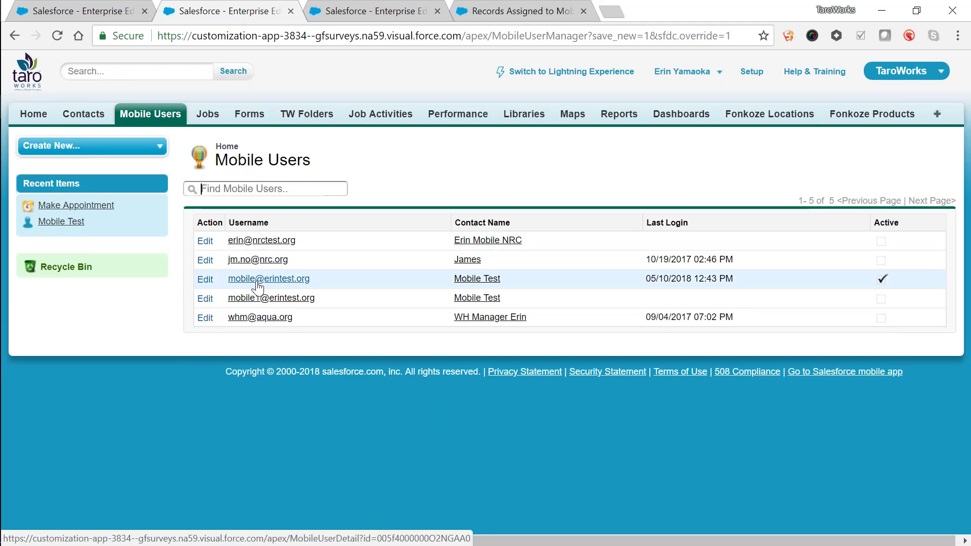
# Step: Open the Mobile Test user's details and its User Edit form to see the role options
pyautogui.click(253, 281)
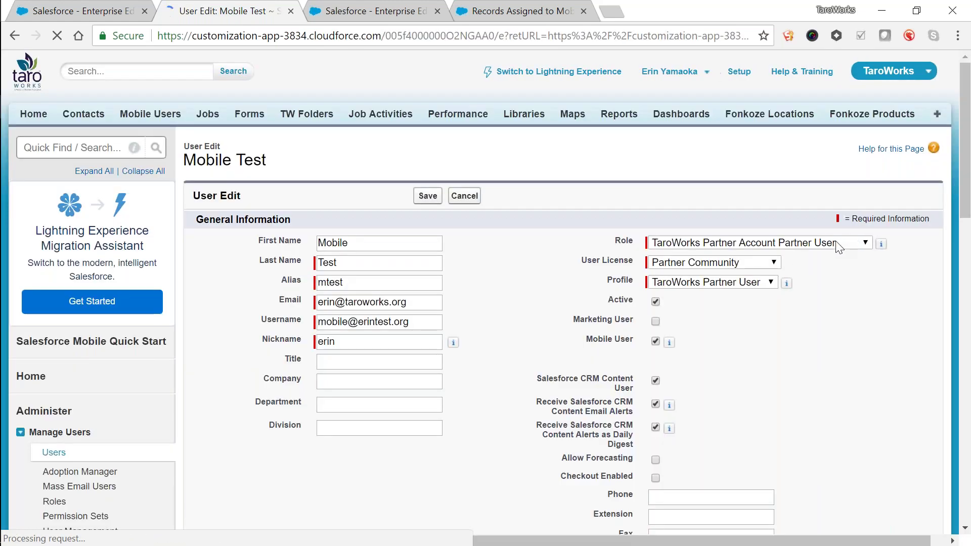
pyautogui.click(836, 241)
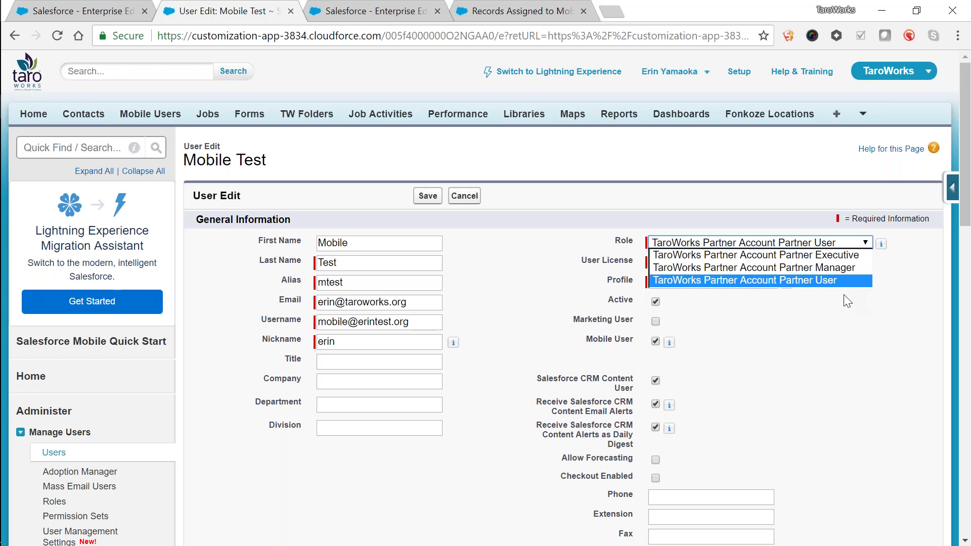
# Step: Keep the role TaroWorks Partner Account Partner User and cancel the User Edit form without saving
pyautogui.click(843, 279)
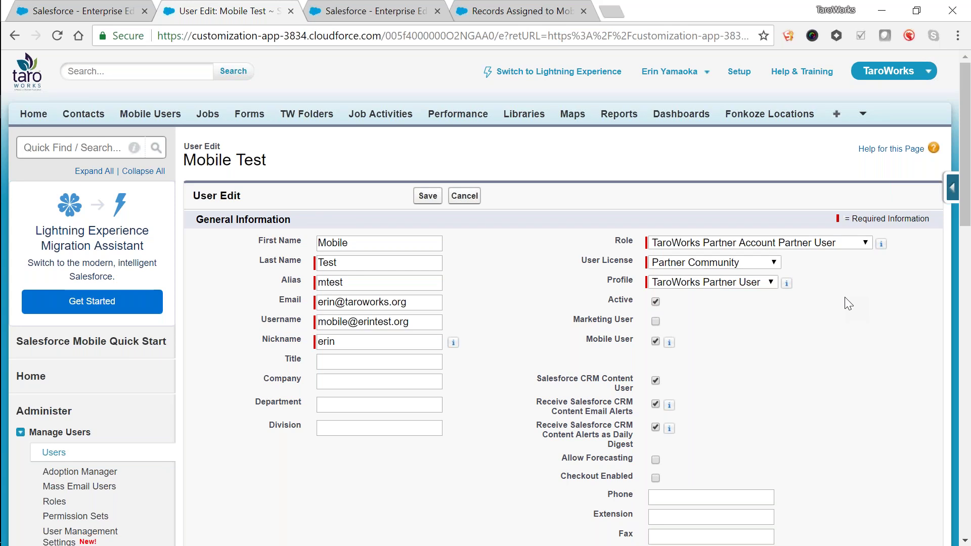
pyautogui.click(859, 243)
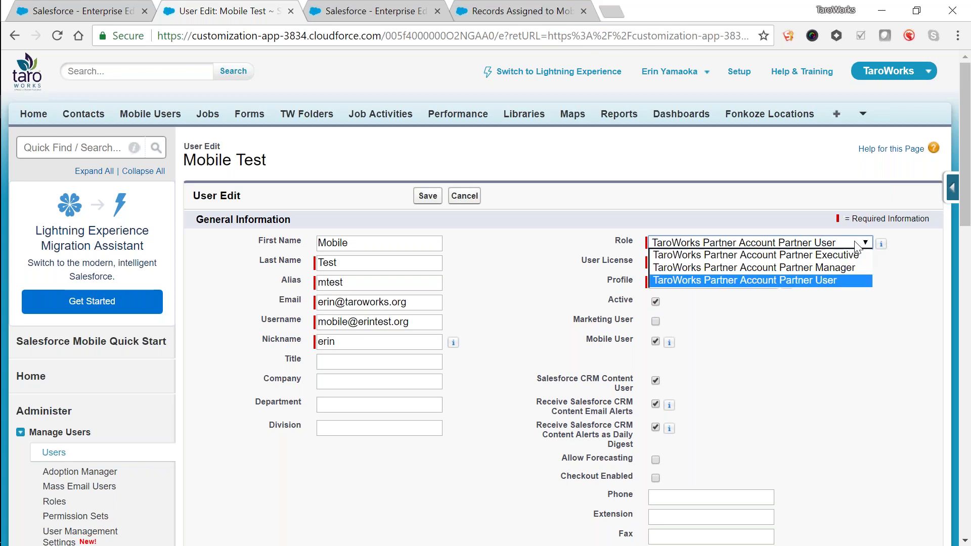
pyautogui.click(844, 309)
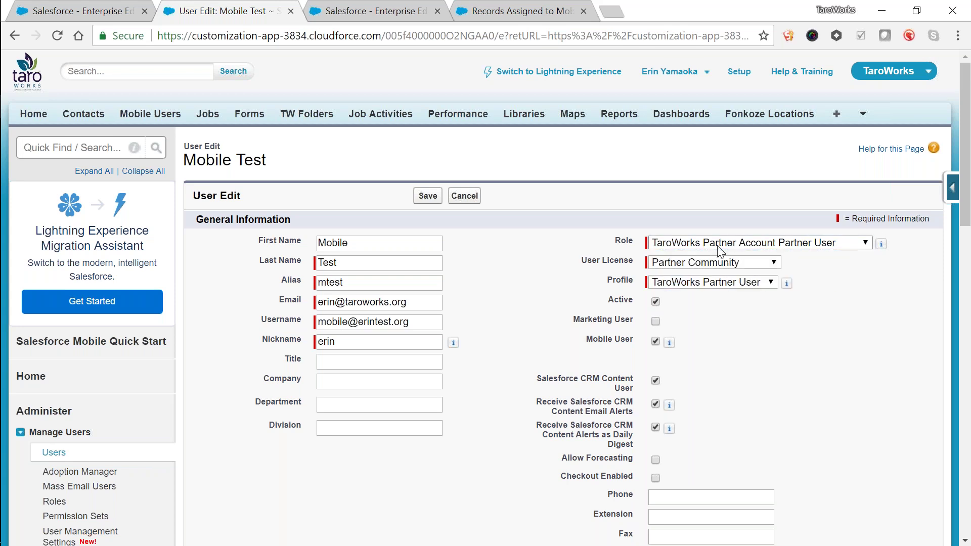
pyautogui.click(475, 202)
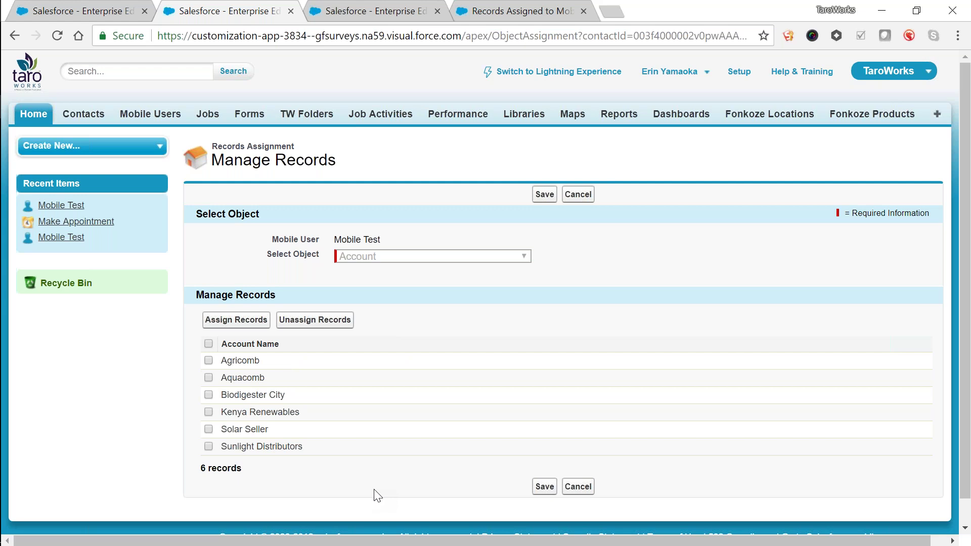
# Step: Check Mobile Test's six assigned accounts and the Records Assigned report, then return to Manage Records
pyautogui.click(349, 17)
pyautogui.click(471, 13)
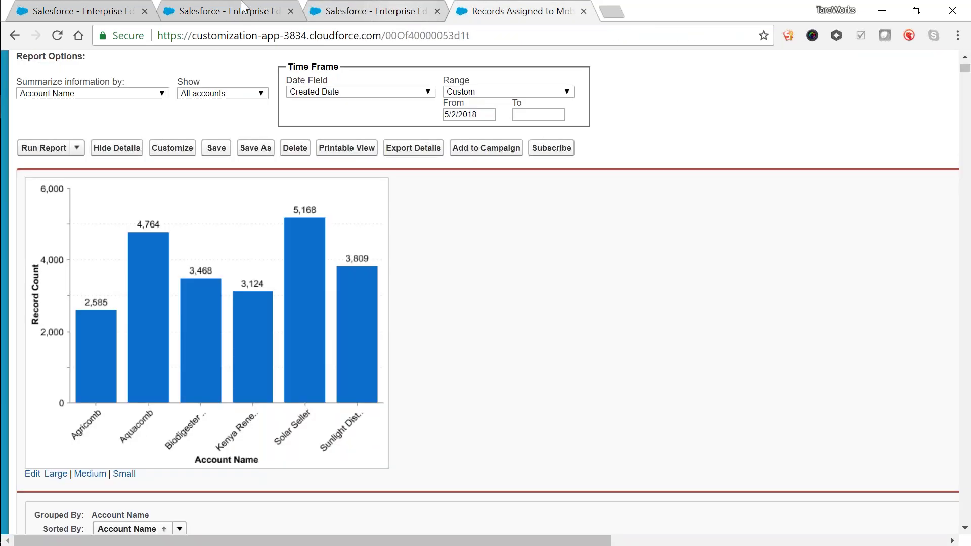
pyautogui.click(374, 11)
pyautogui.click(228, 12)
pyautogui.click(81, 11)
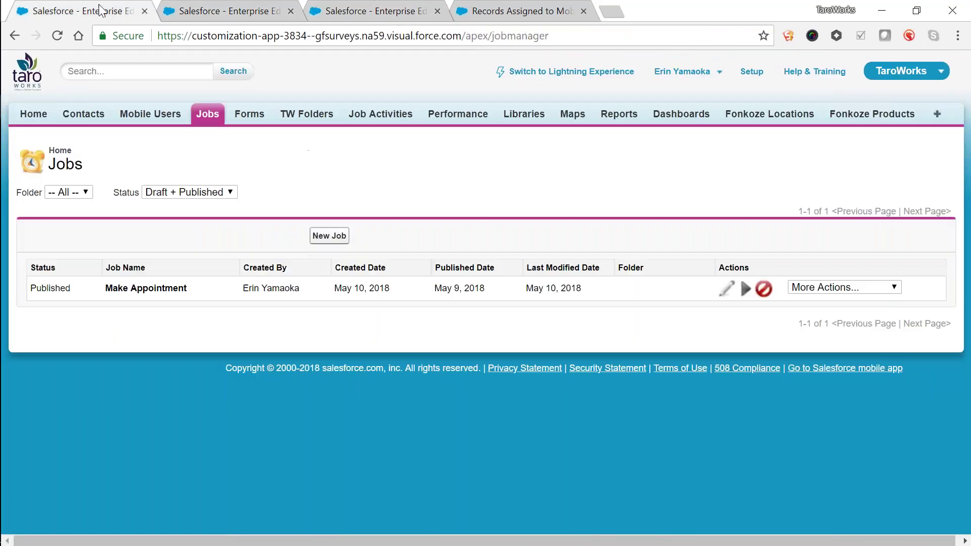
pyautogui.click(265, 7)
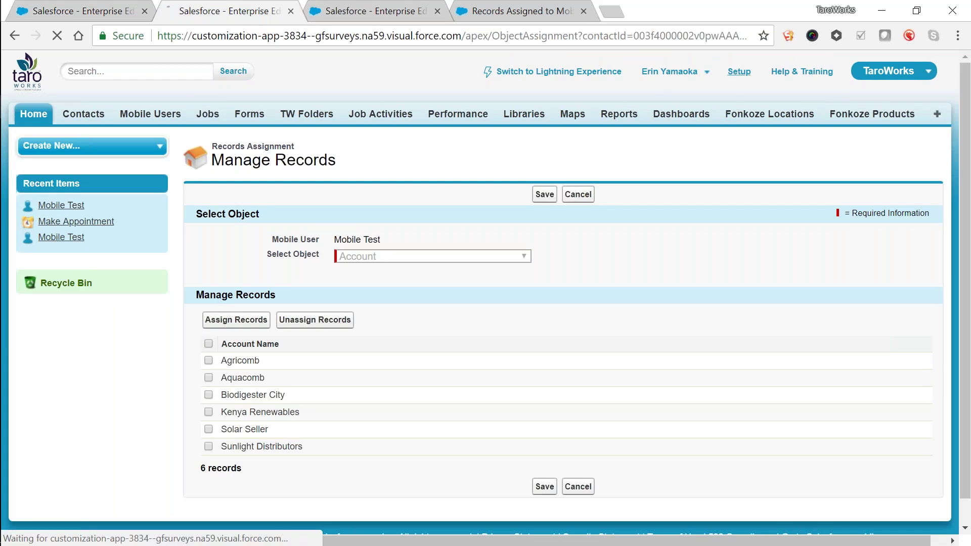
# Step: Go to Setup and open Sharing Settings via a Quick Find search for 'sharing'
pyautogui.click(739, 71)
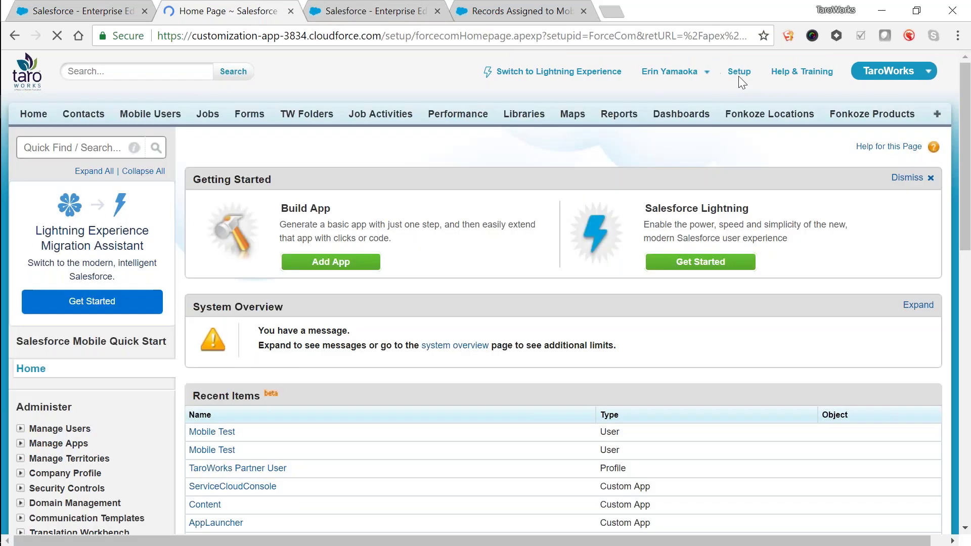
pyautogui.click(96, 148)
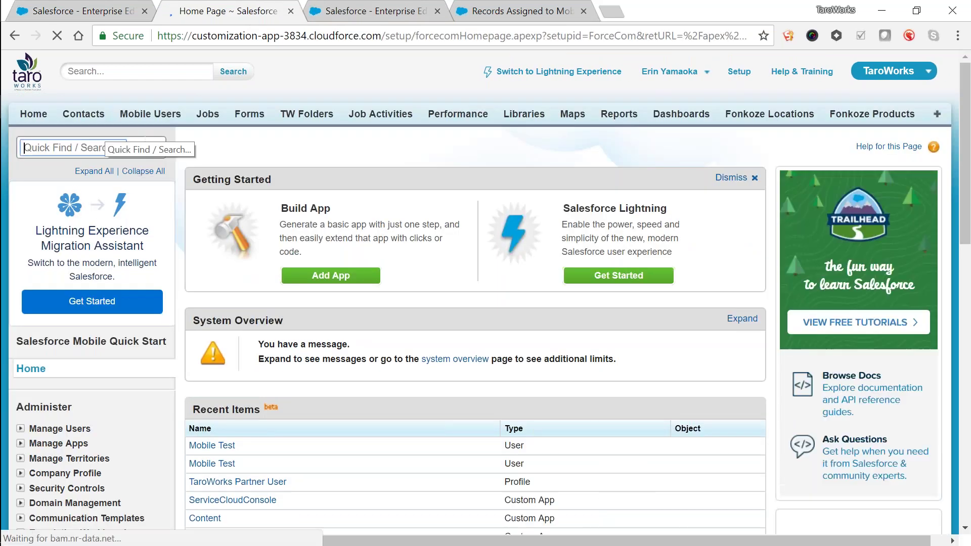
pyautogui.write('sharing')
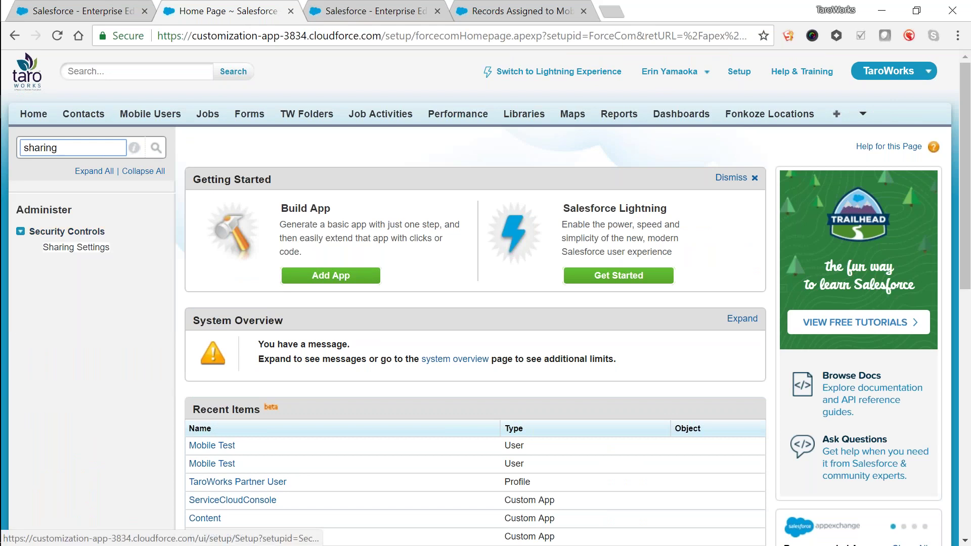
pyautogui.click(76, 246)
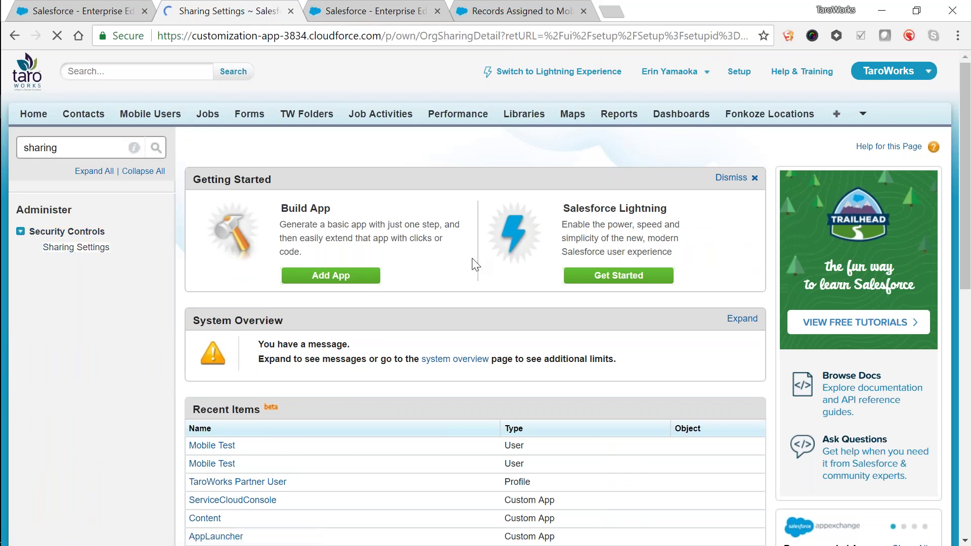
# Step: Scroll down to Account Sharing Rules and start a new account sharing rule
pyautogui.scroll(-3, 371, 264)
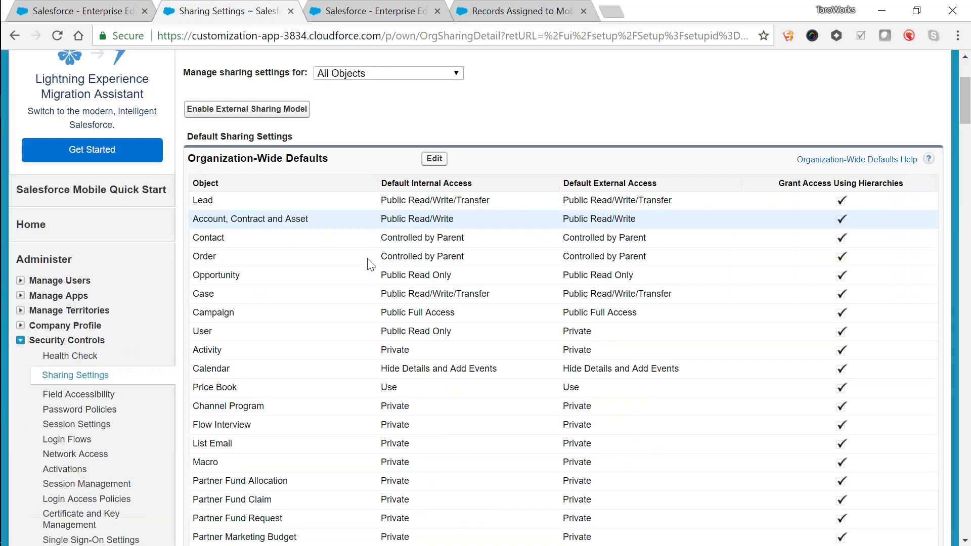
pyautogui.scroll(-10, 370, 264)
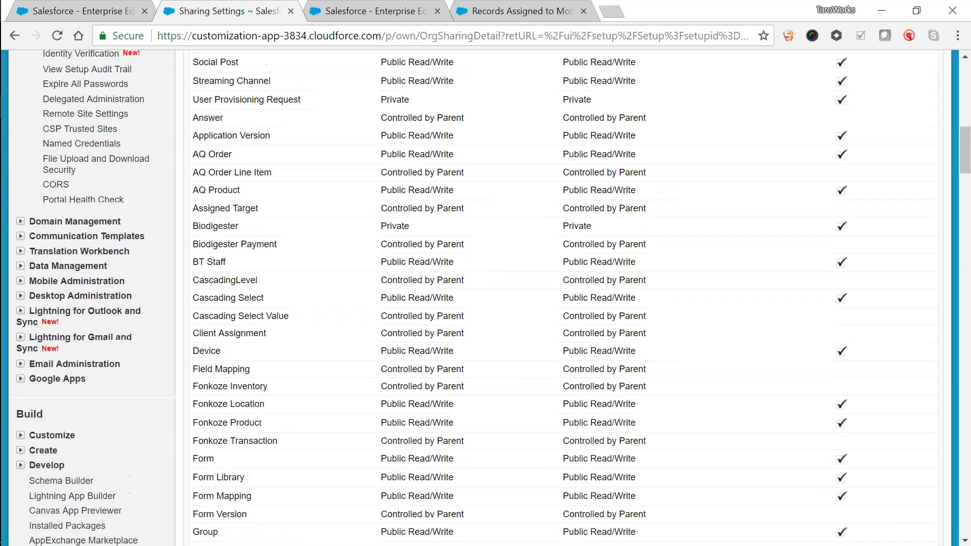
pyautogui.scroll(-10, 436, 272)
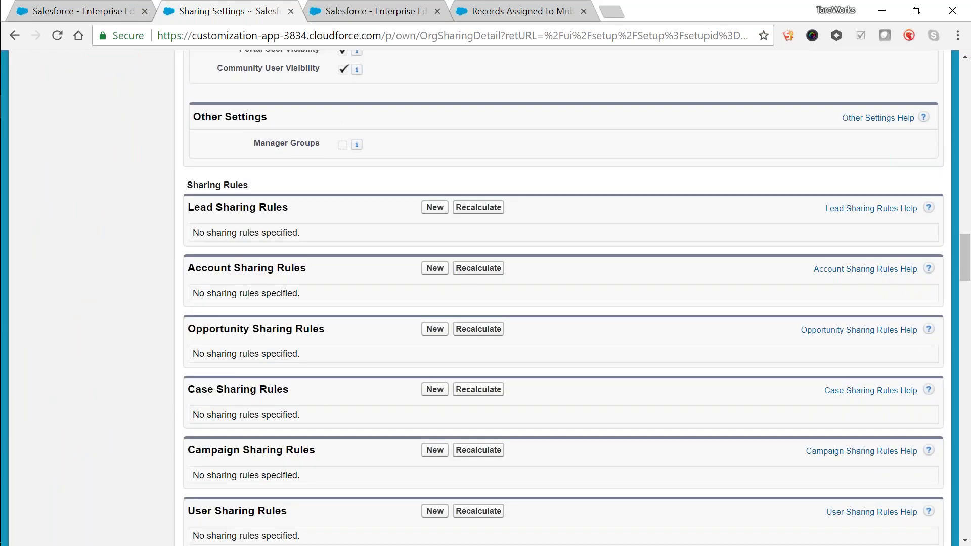
pyautogui.click(435, 268)
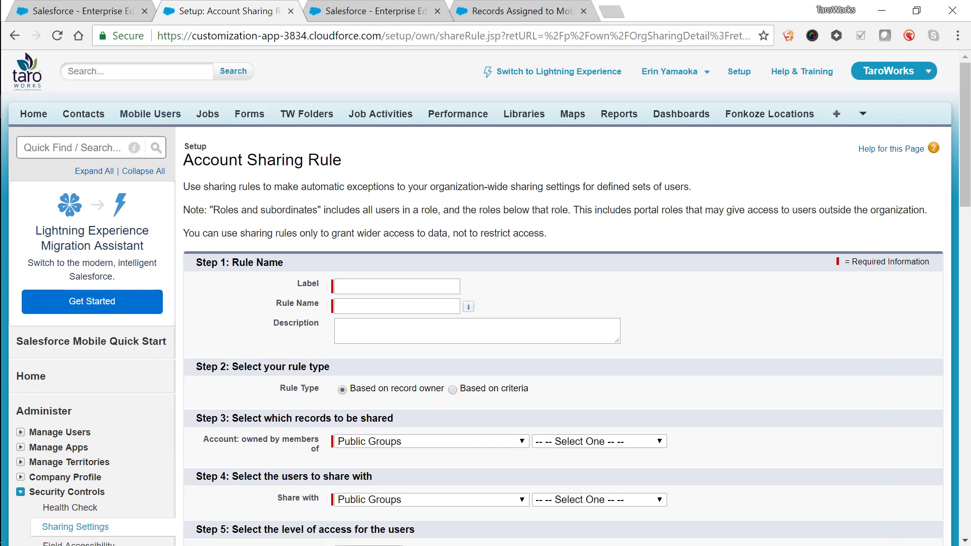
# Step: Enter the label 'All Partner Users Access' so the rule name fills in as All_Partner_Users_Access
pyautogui.click(400, 286)
pyautogui.write('All Part')
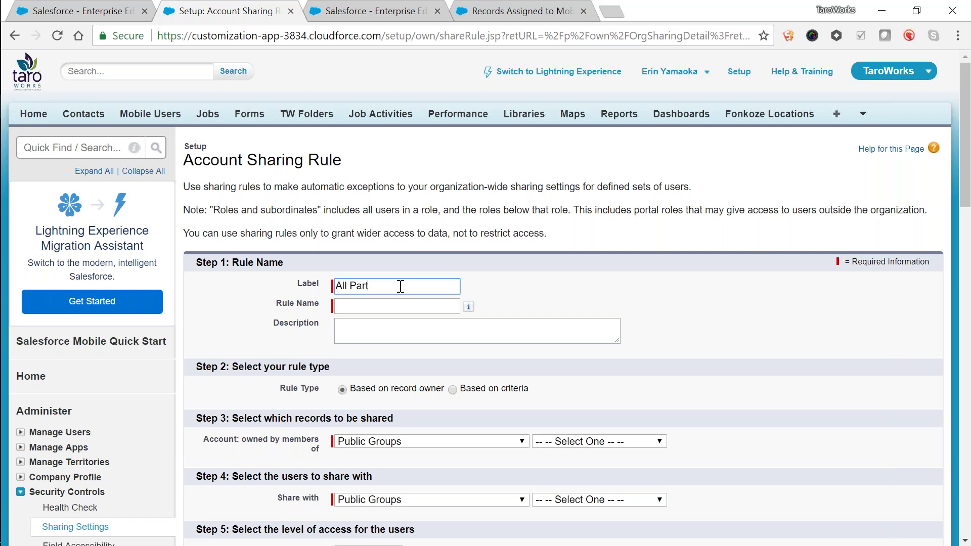
pyautogui.write('ner Users Access')
pyautogui.press('Tab')
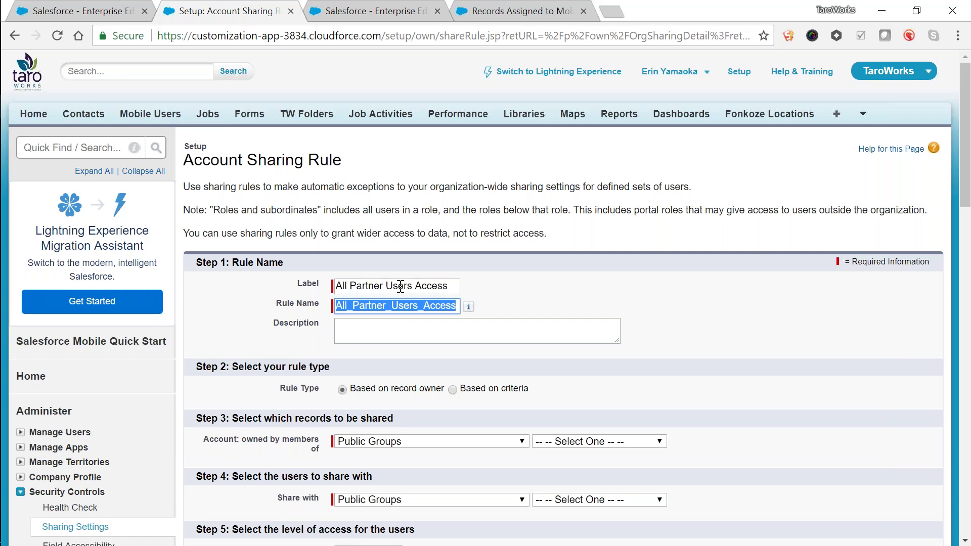
pyautogui.scroll(-5, 400, 287)
# Step: Make the rule criteria-based with the criterion Account Name not equal to blank
pyautogui.click(453, 162)
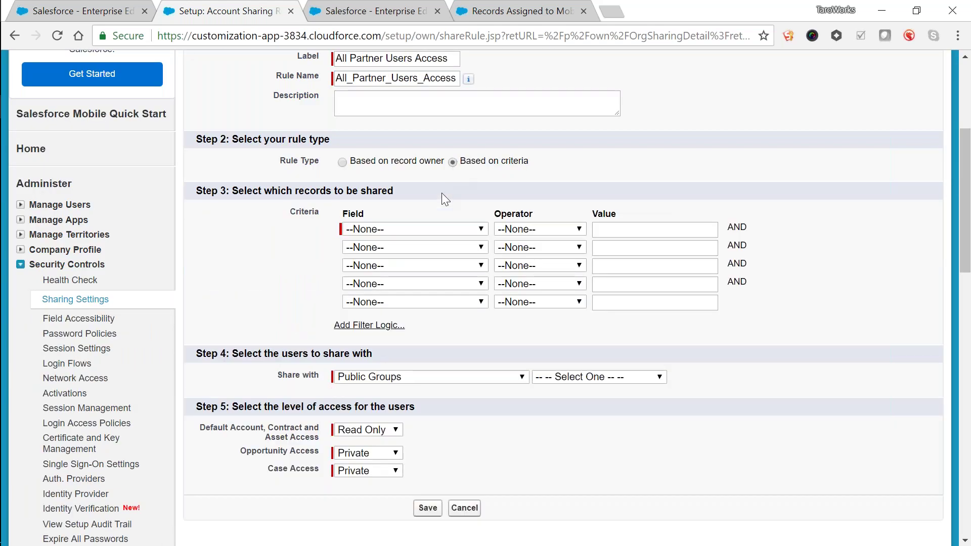
pyautogui.click(445, 231)
pyautogui.click(451, 254)
pyautogui.click(577, 229)
pyautogui.press('Down')
pyautogui.press('Return')
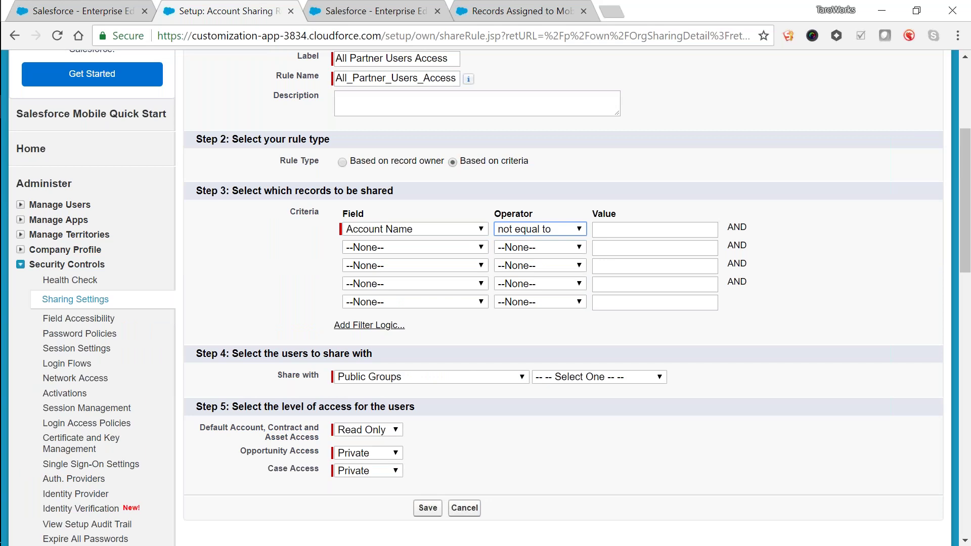
# Step: Share the records with the portal role TaroWorks Partner Account Partner User
pyautogui.scroll(-5, 550, 148)
pyautogui.click(551, 147)
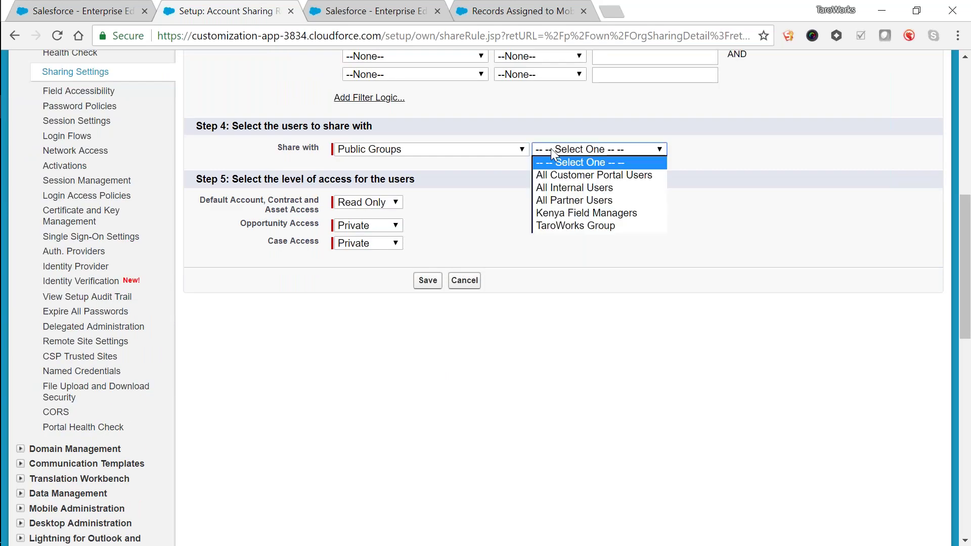
pyautogui.click(557, 202)
pyautogui.click(503, 150)
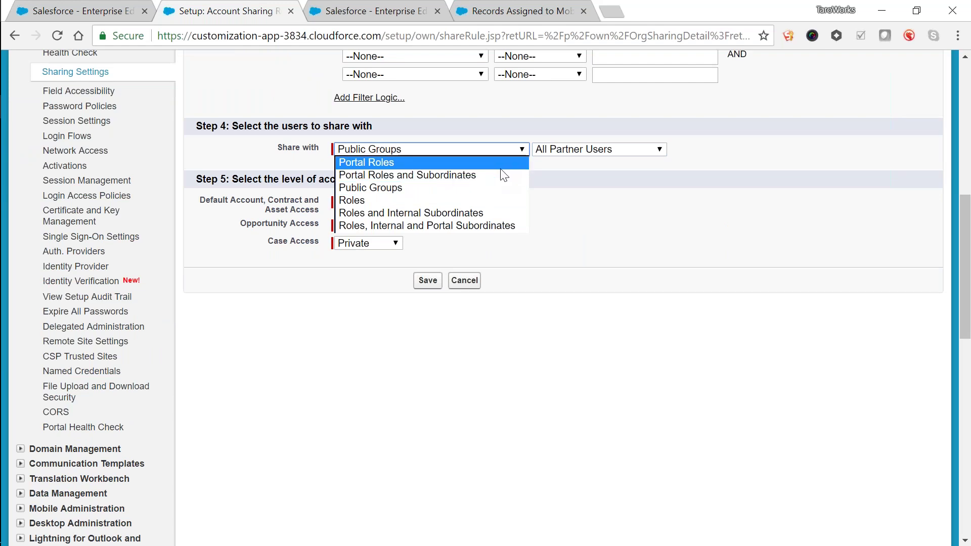
pyautogui.click(499, 166)
pyautogui.click(579, 151)
pyautogui.click(599, 201)
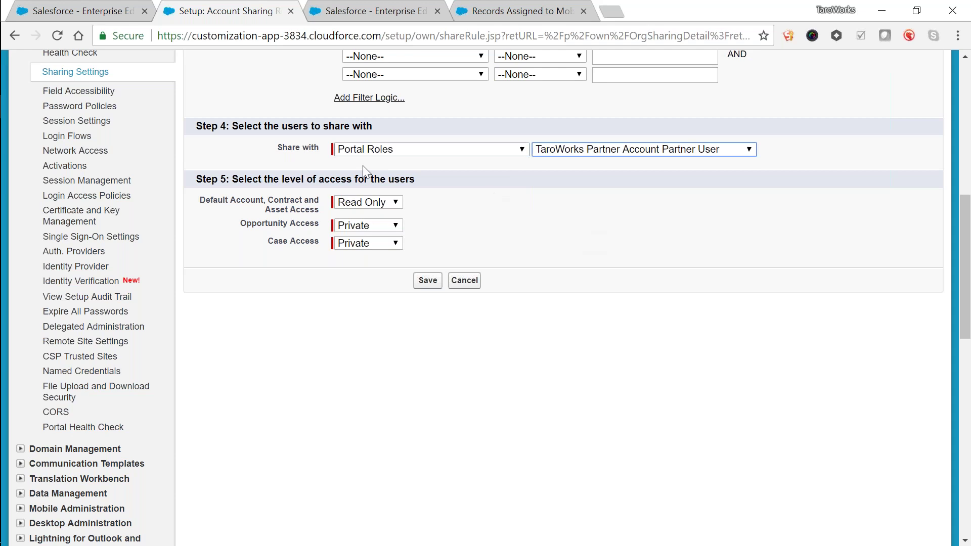
# Step: Set Account access to Read/Write, then go back to Sharing Settings without saving the rule
pyautogui.click(378, 203)
pyautogui.click(382, 227)
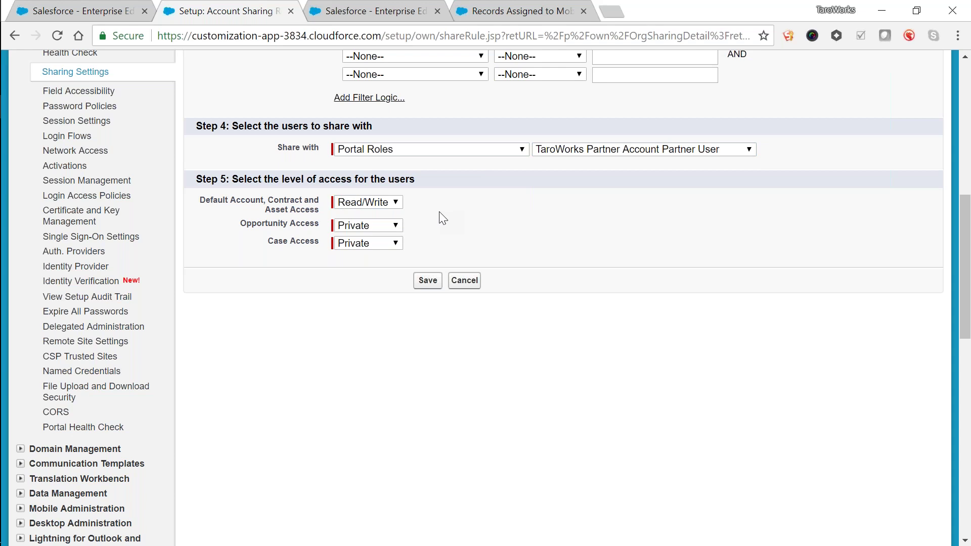
pyautogui.scroll(9, 442, 218)
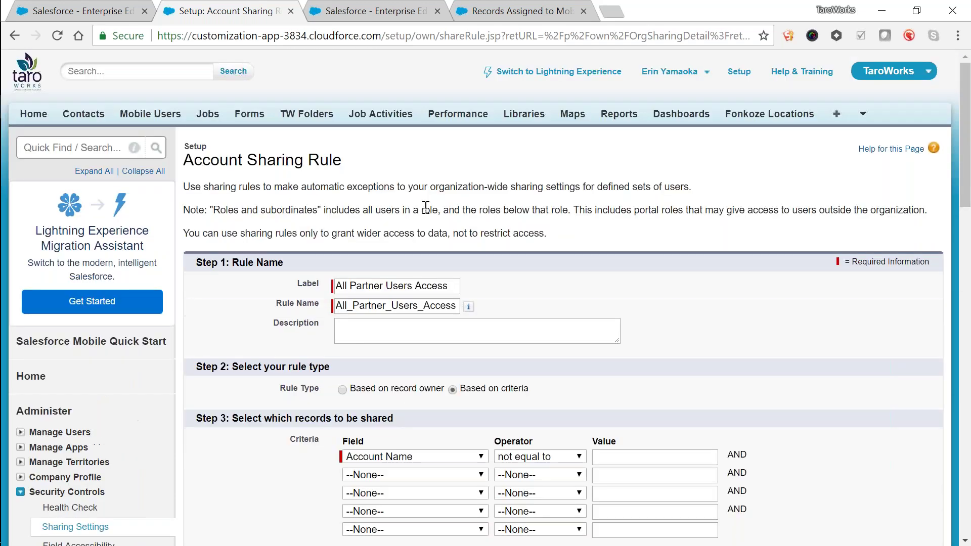
pyautogui.click(71, 147)
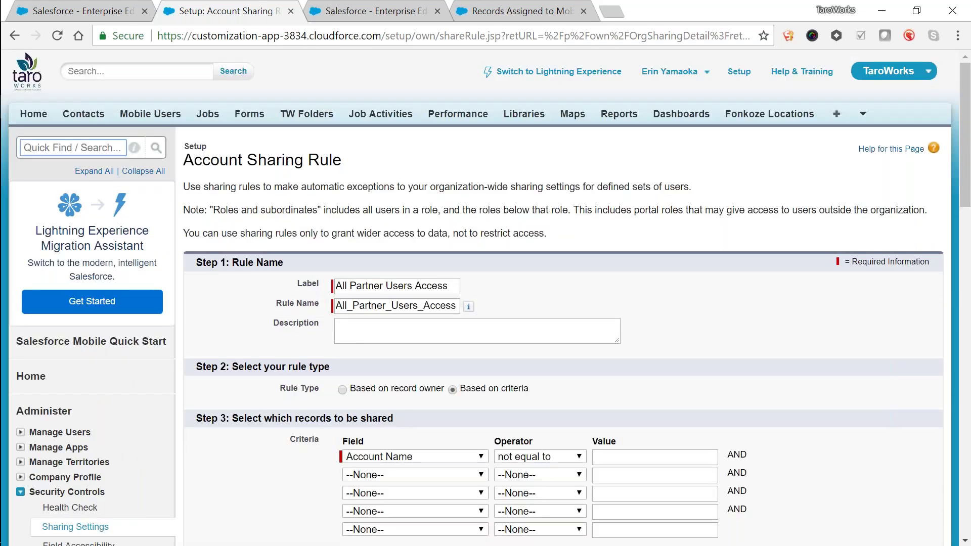
pyautogui.hotkey('alt', 'Left')
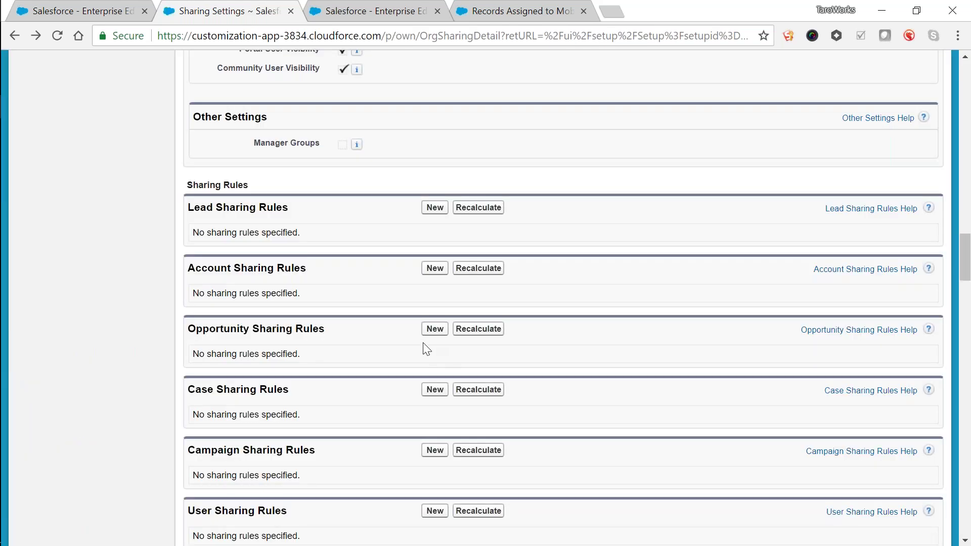
# Step: Scroll the Security Review help article up to the Custom Object Permissions steps before Record Level Access
pyautogui.scroll(15, 423, 342)
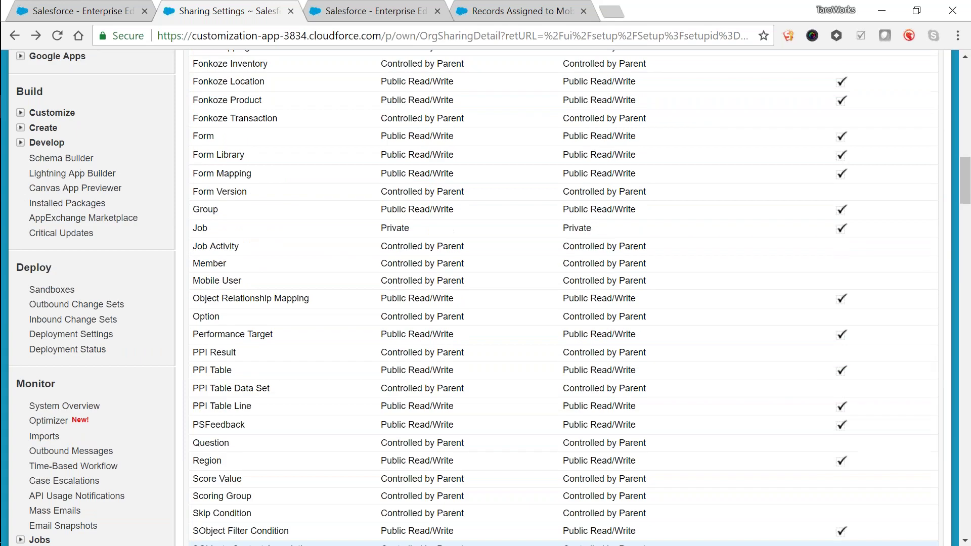
pyautogui.scroll(5, 562, 299)
pyautogui.scroll(5, 561, 413)
pyautogui.scroll(6, 562, 414)
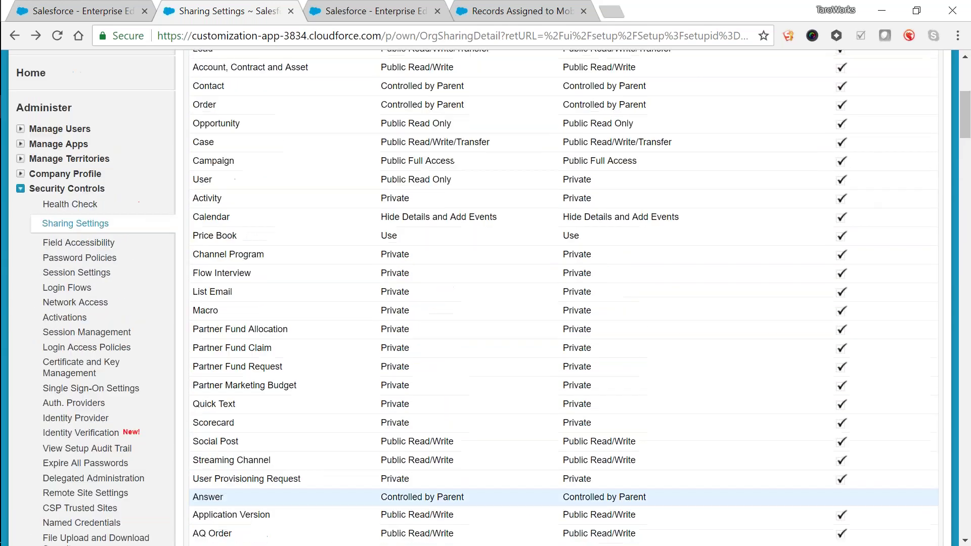
pyautogui.scroll(2, 617, 204)
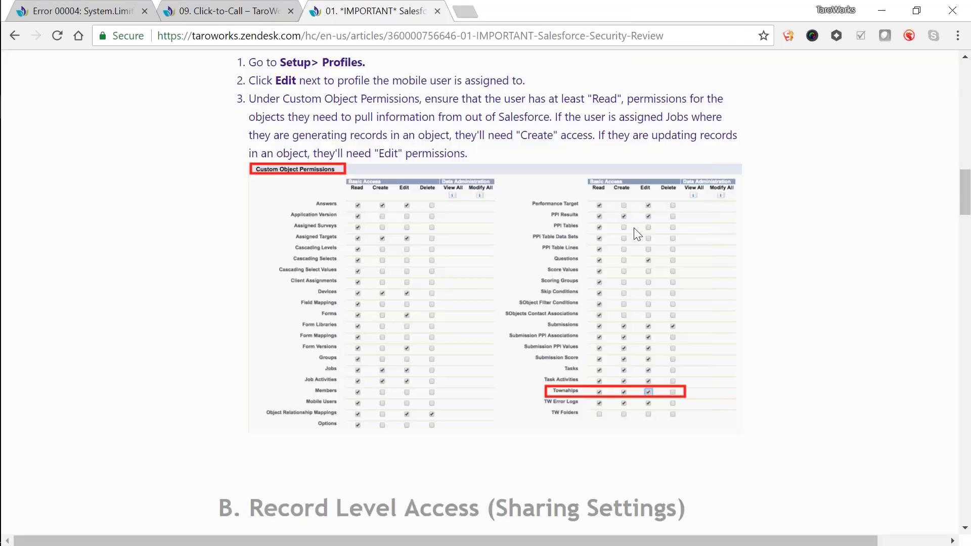
# Step: Scroll the article up to its TaroWorks 4.8 introduction, then switch back to the Sharing Settings window
pyautogui.scroll(15, 633, 234)
pyautogui.scroll(4, 627, 234)
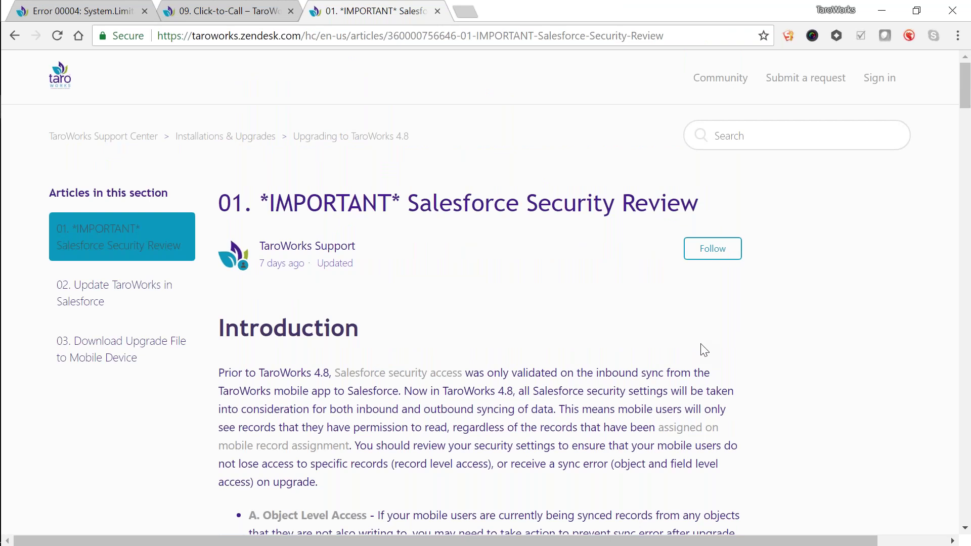
pyautogui.hotkey('alt', 'Tab')
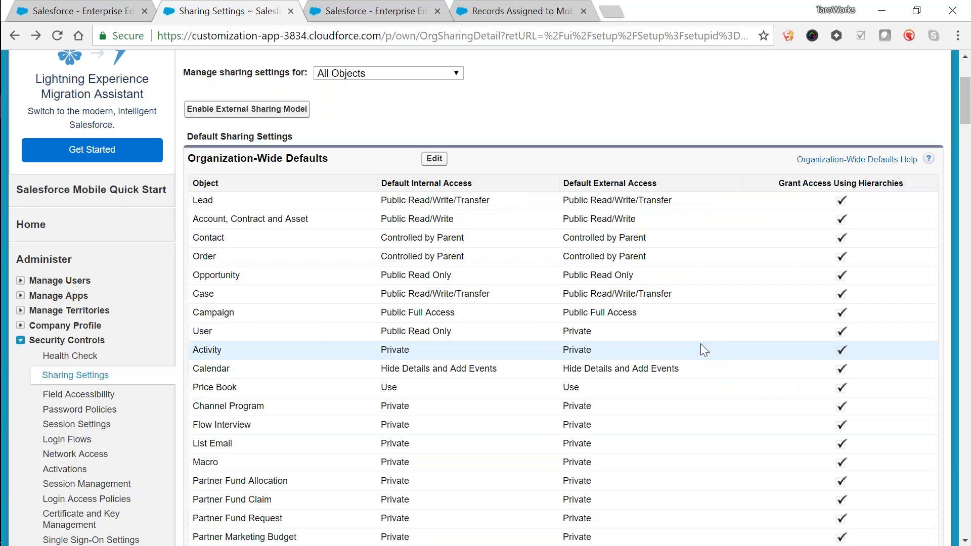